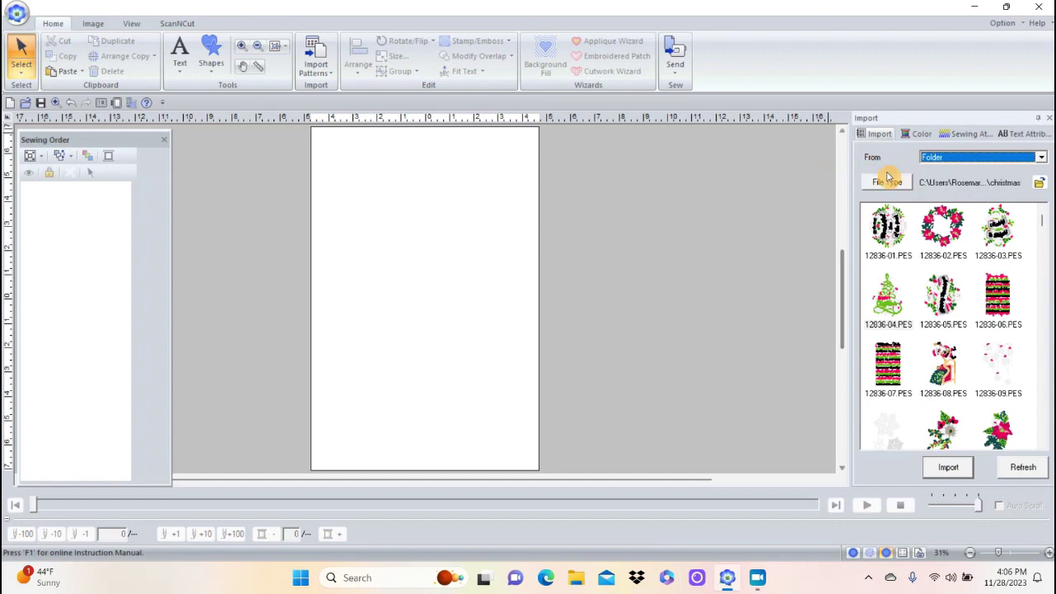
# Step: Set the import source to Folder and choose the christmas folder for the design thumbnails
pyautogui.click(1043, 160)
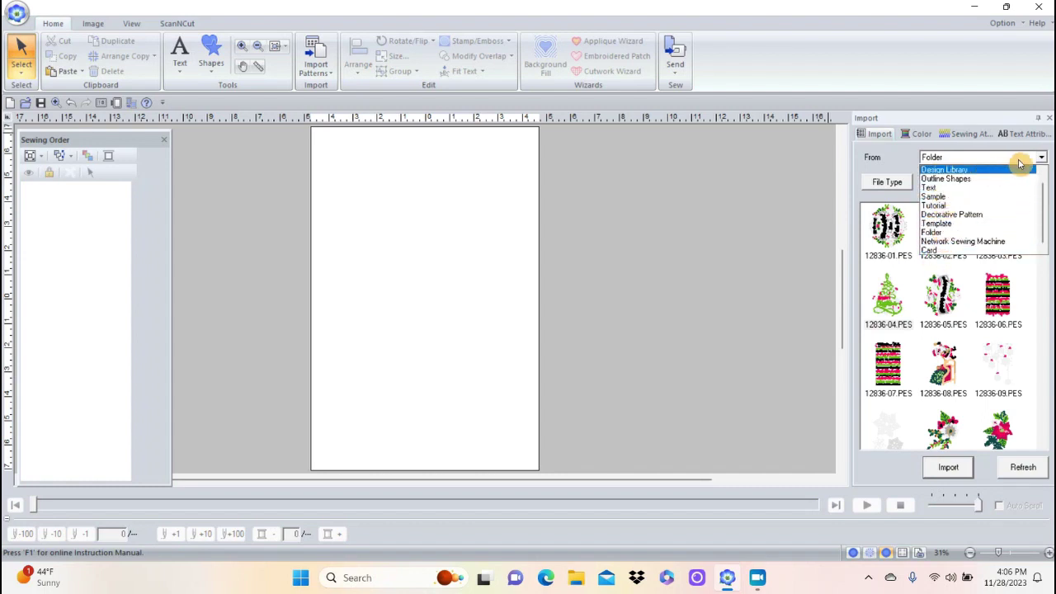
pyautogui.click(975, 158)
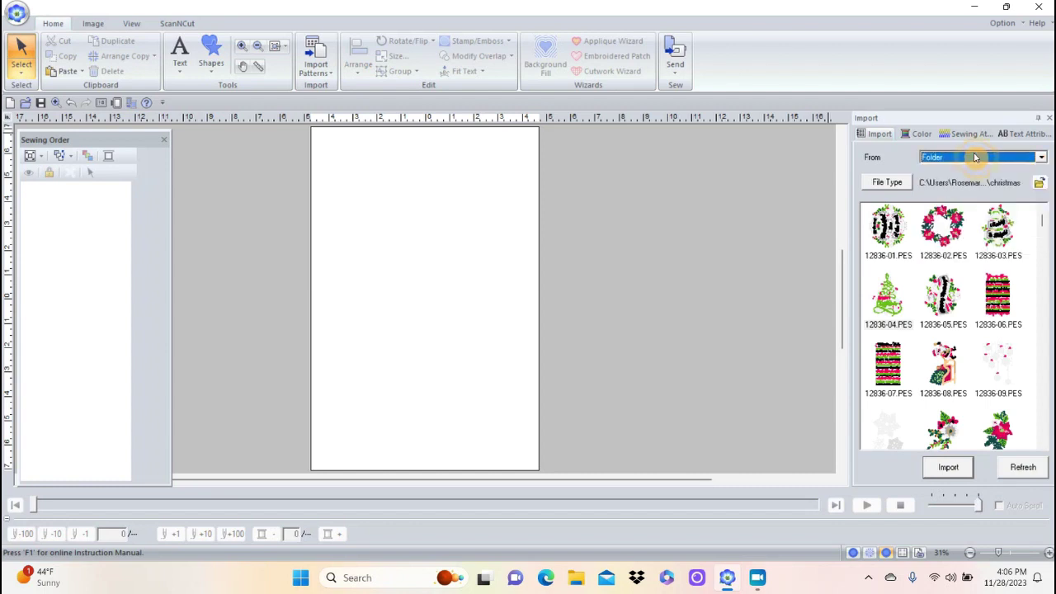
pyautogui.click(1040, 184)
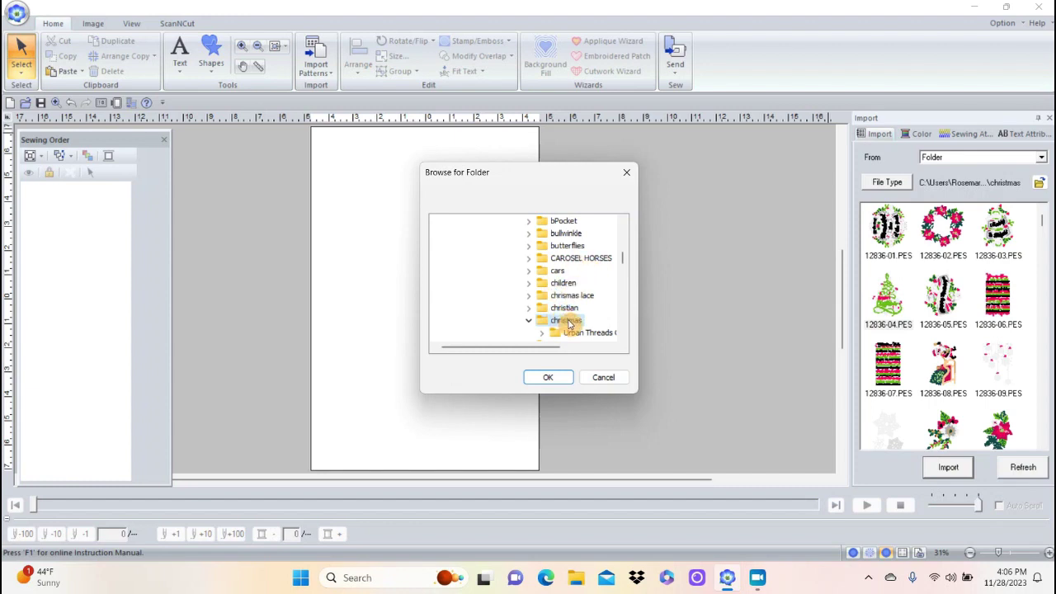
pyautogui.click(546, 376)
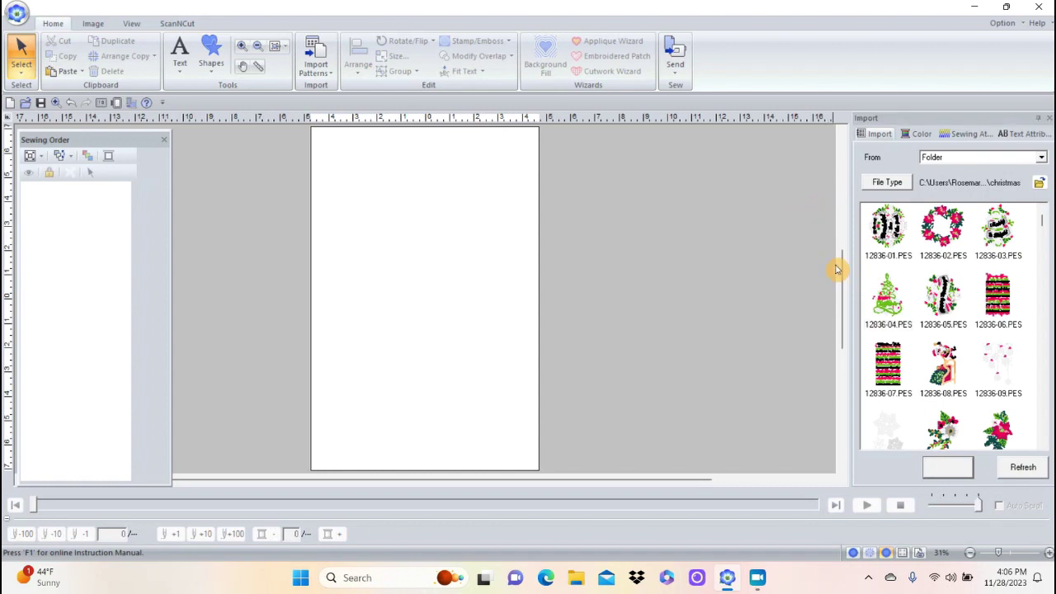
# Step: Import the tree design 12836-04.PES and place it near the centre of the page
pyautogui.click(888, 297)
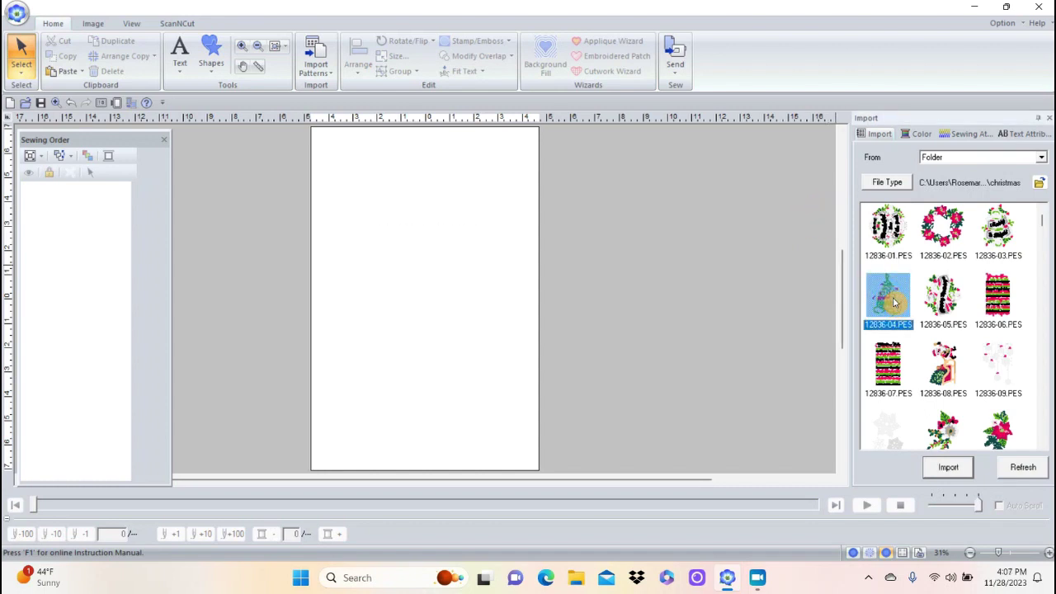
pyautogui.doubleClick(894, 299)
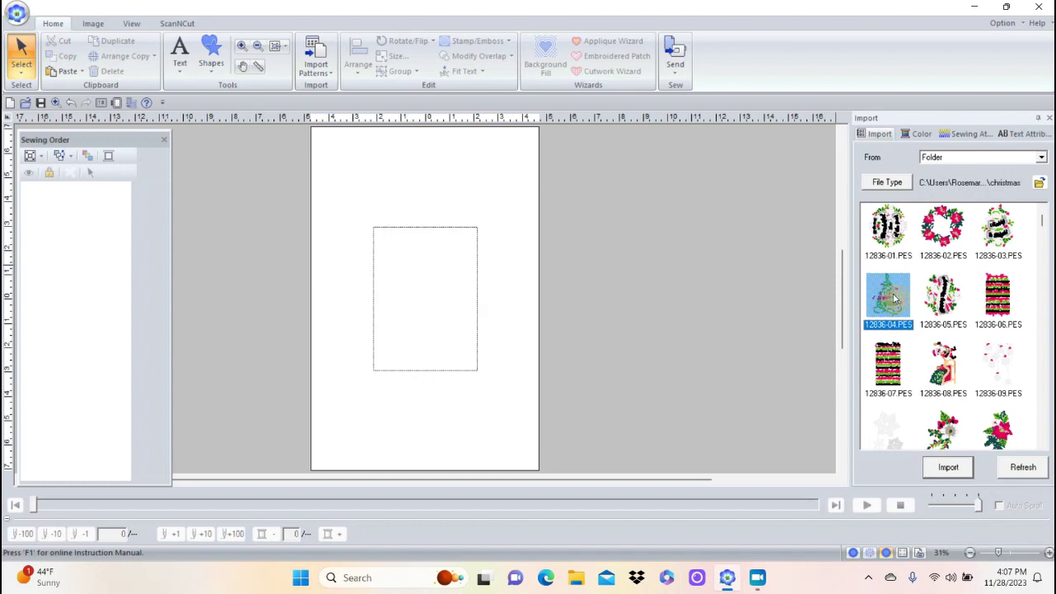
pyautogui.moveTo(894, 298); pyautogui.dragTo(430, 293)
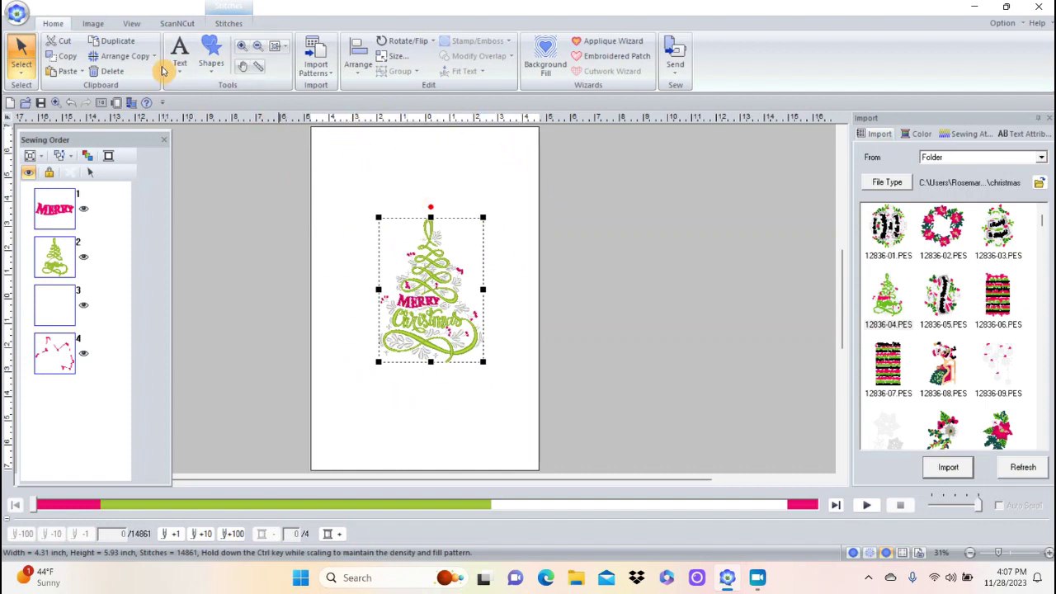
# Step: Check the hoop size in the design settings, leaving them unchanged
pyautogui.click(15, 14)
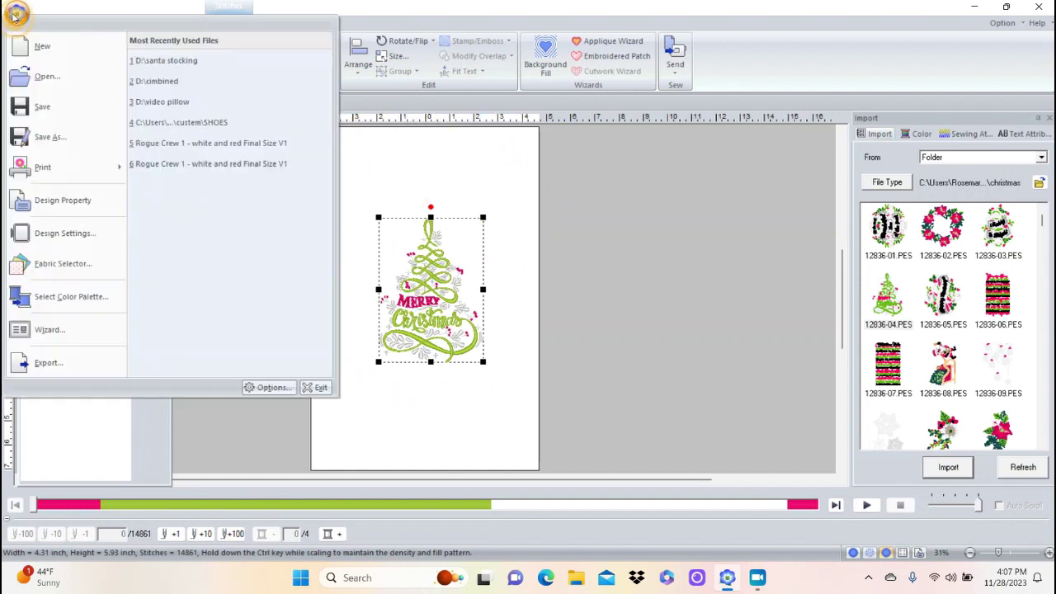
pyautogui.click(64, 235)
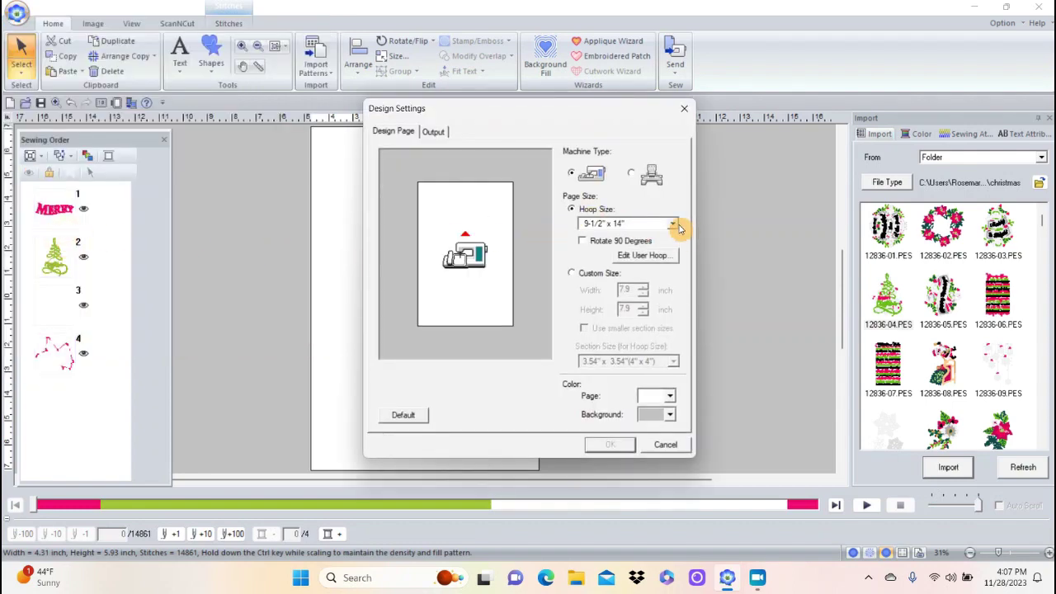
pyautogui.click(665, 445)
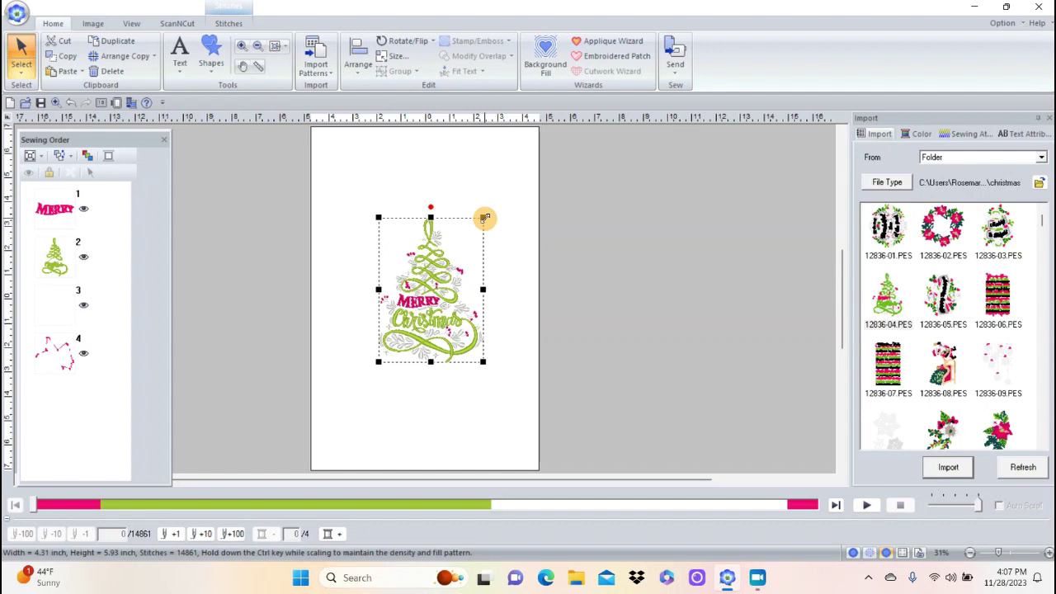
# Step: Enlarge the tree design proportionally to about 8.08 by 11.14 inches and centre it on the page
pyautogui.moveTo(484, 219); pyautogui.dragTo(633, 90)
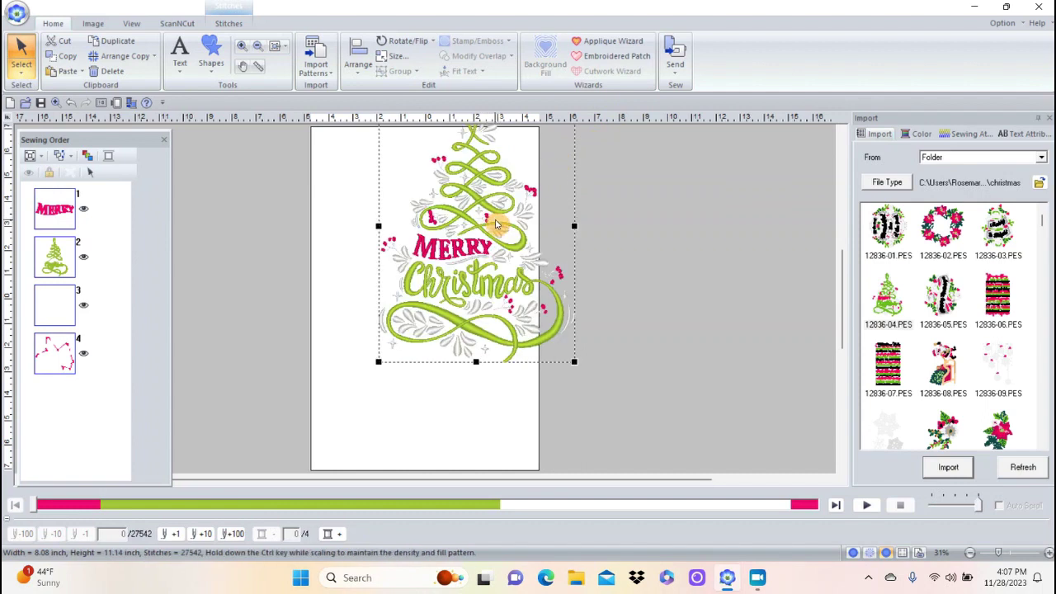
pyautogui.moveTo(490, 220); pyautogui.dragTo(437, 303)
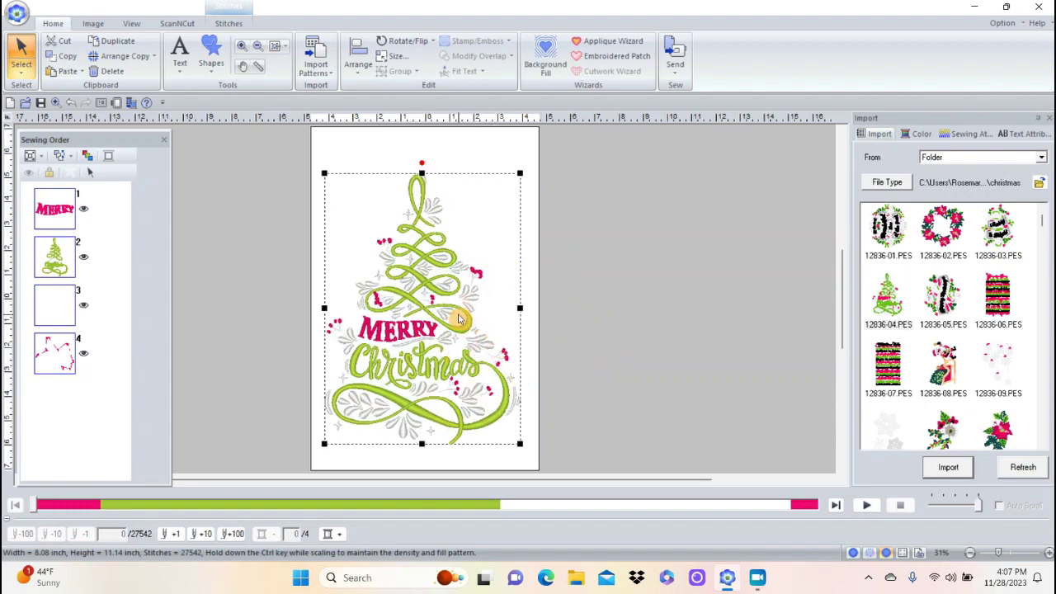
pyautogui.moveTo(453, 307); pyautogui.dragTo(461, 302)
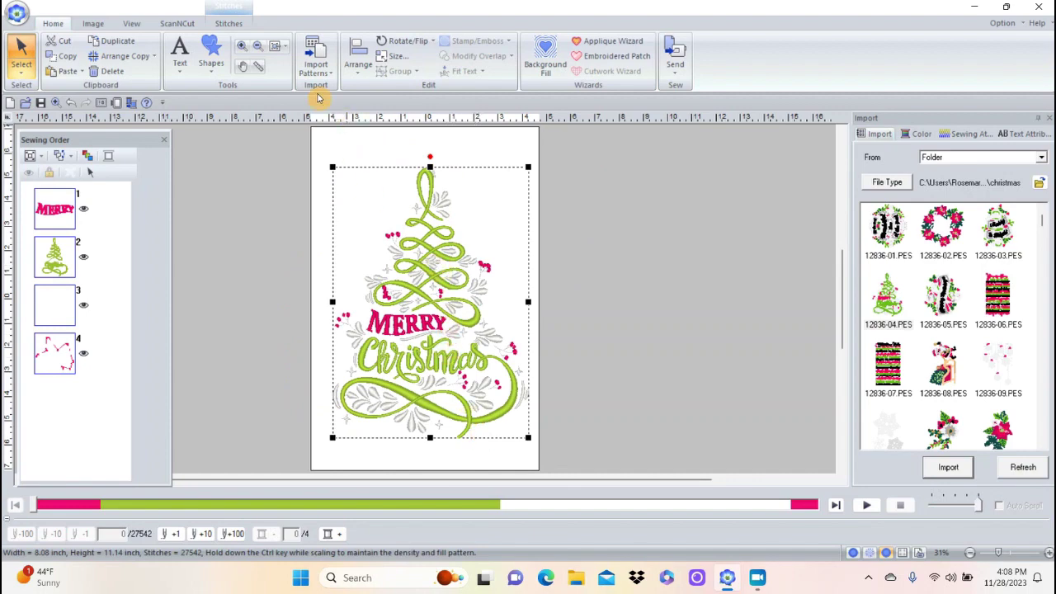
pyautogui.click(243, 49)
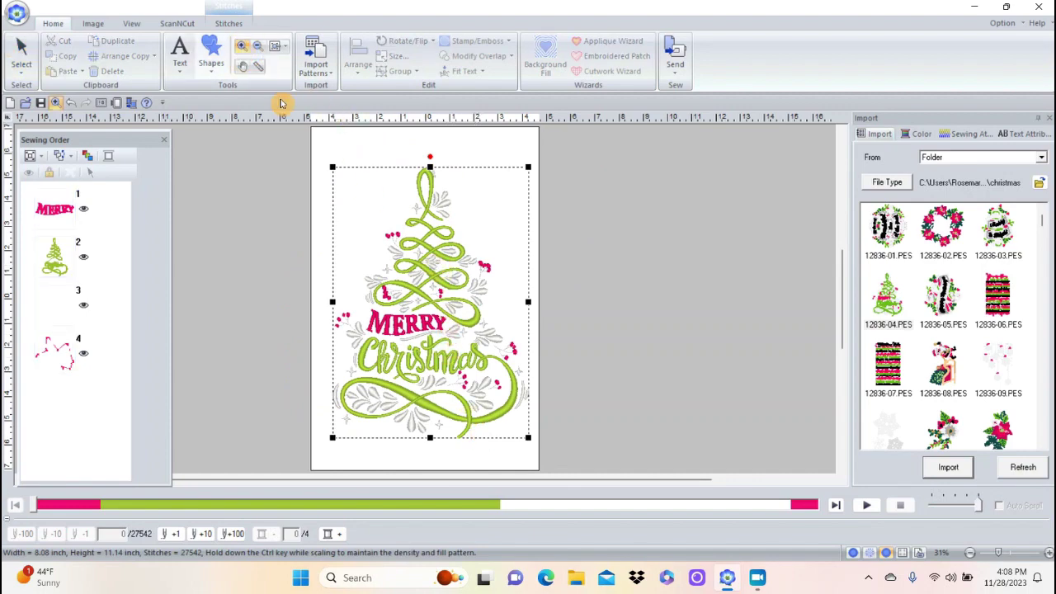
pyautogui.moveTo(347, 164); pyautogui.dragTo(525, 327)
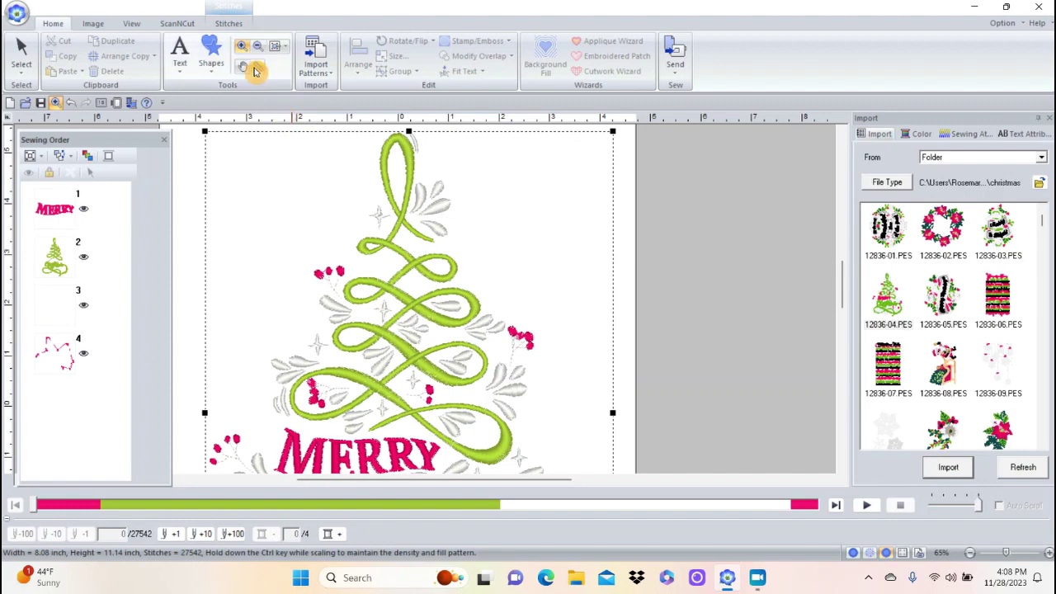
pyautogui.click(274, 47)
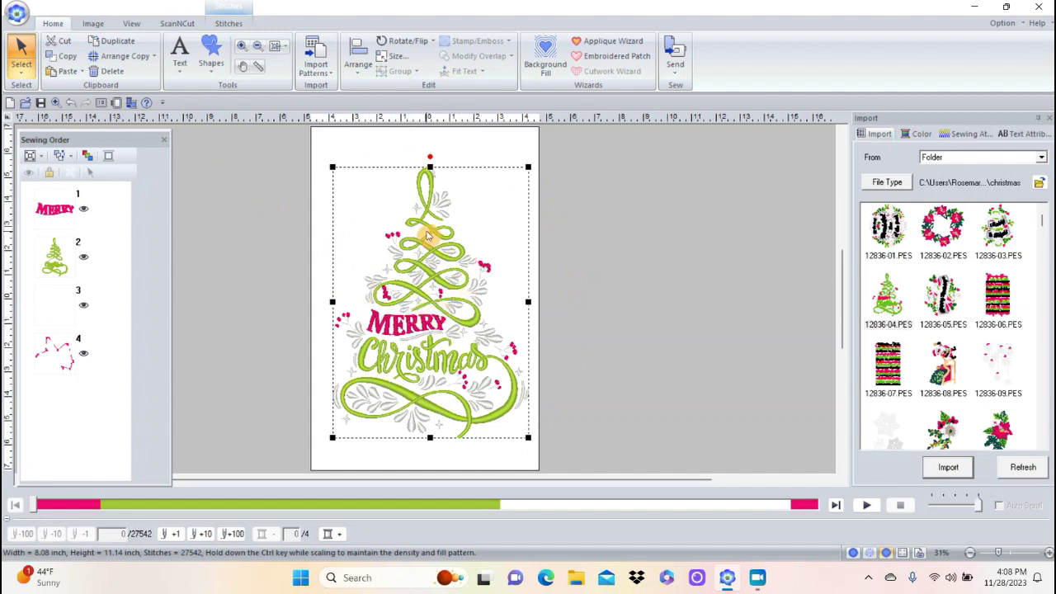
pyautogui.click(224, 24)
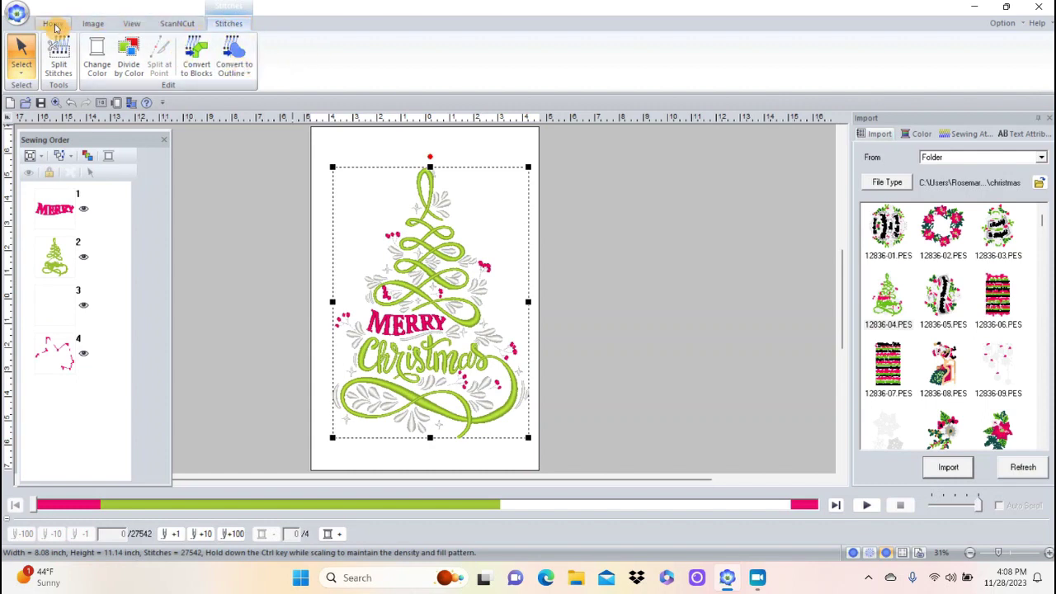
pyautogui.click(53, 23)
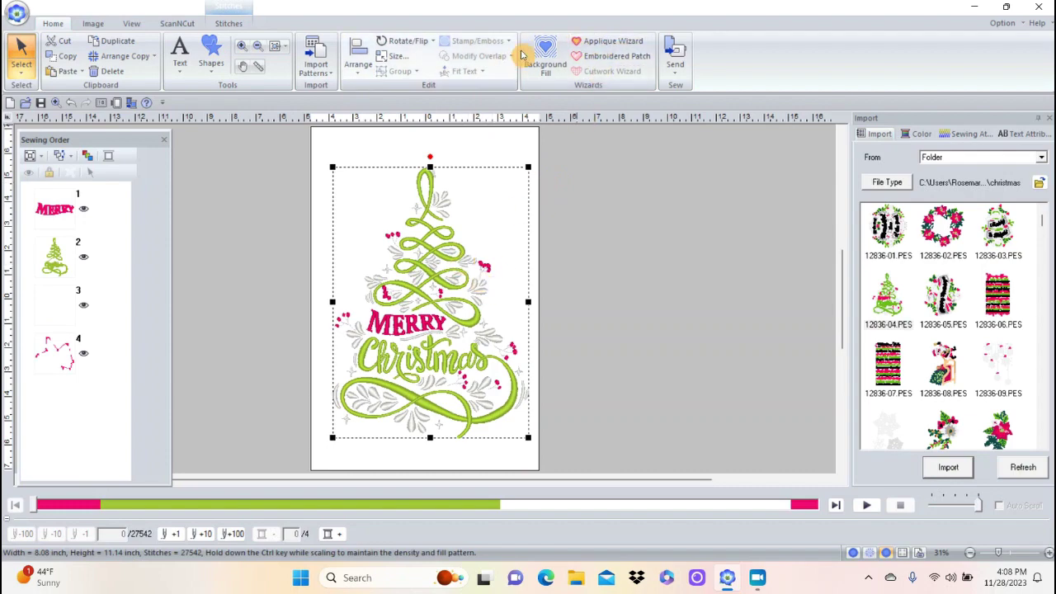
# Step: Create a running-stitch cutting line 0.12 inch around the tree with the Embroidered Patch Wizard, without a satin stitch
pyautogui.click(615, 58)
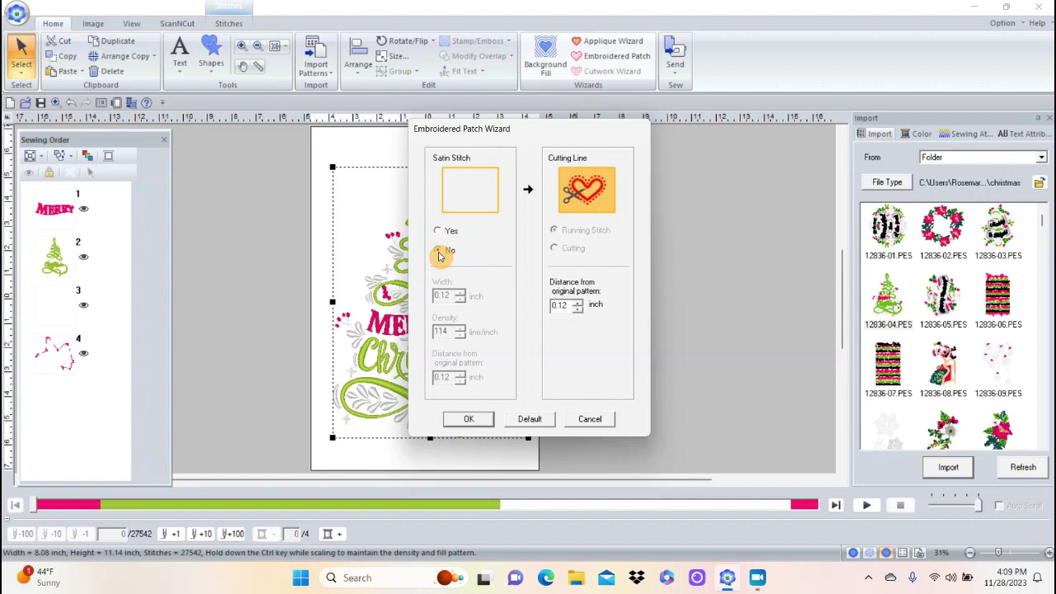
pyautogui.click(467, 417)
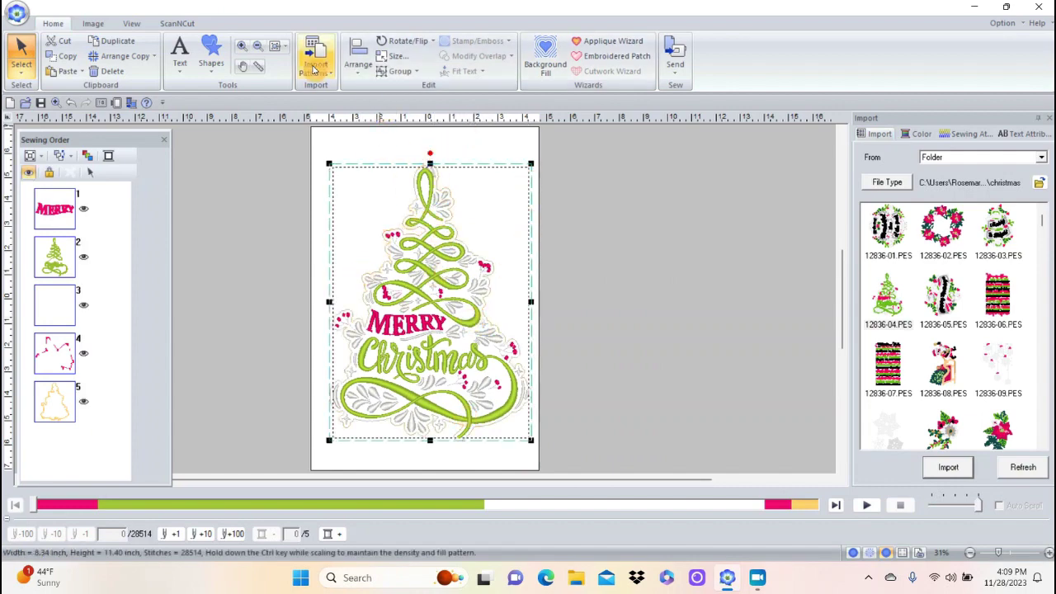
# Step: Deselect the whole design and move the outline around the tree to the first position in the sewing order
pyautogui.click(241, 45)
pyautogui.moveTo(363, 169); pyautogui.dragTo(540, 331)
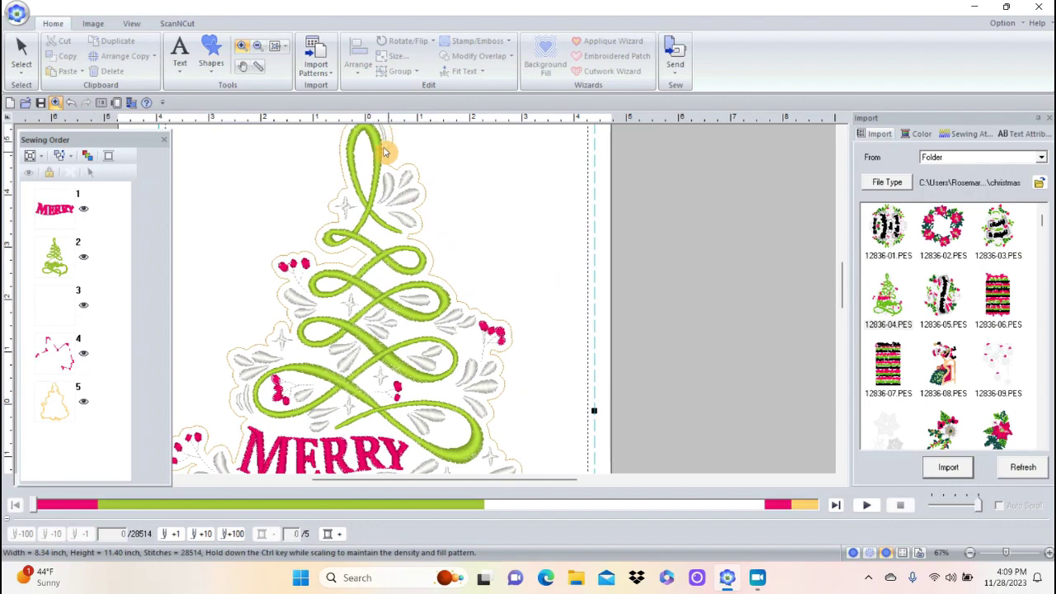
pyautogui.click(21, 51)
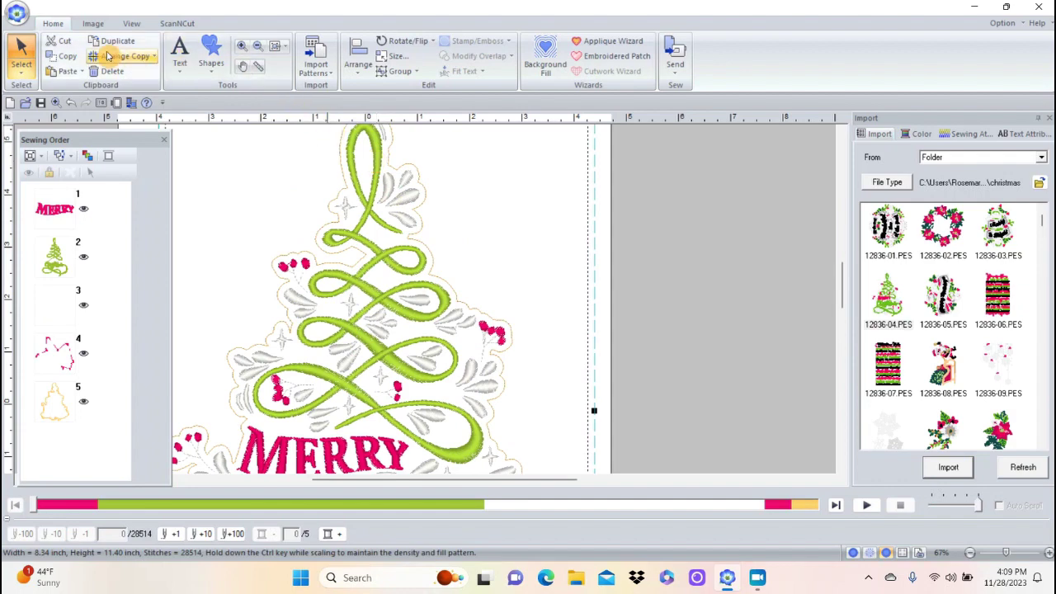
pyautogui.click(22, 50)
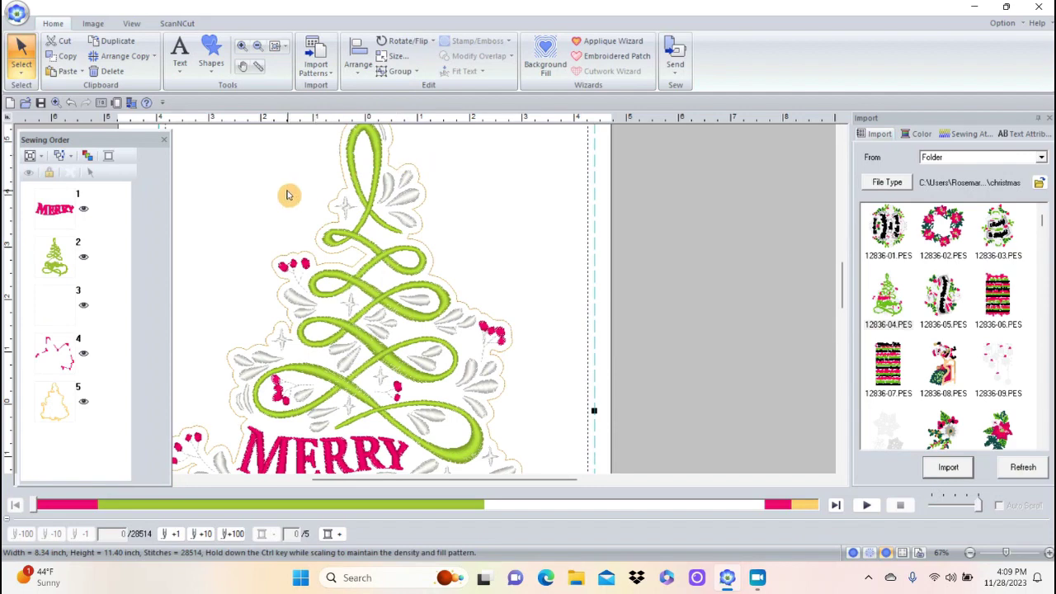
pyautogui.click(679, 224)
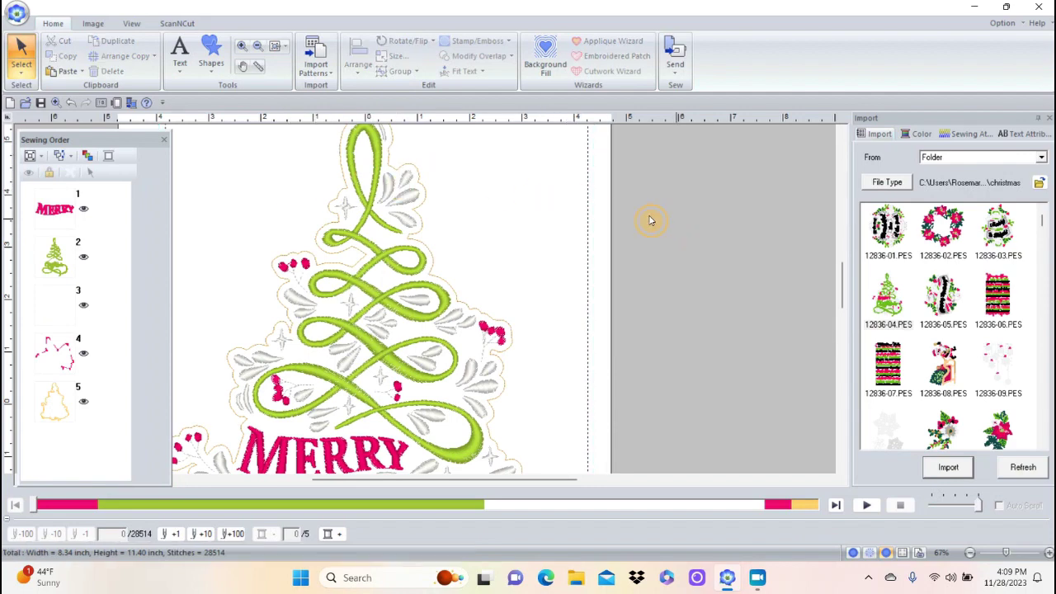
pyautogui.click(414, 170)
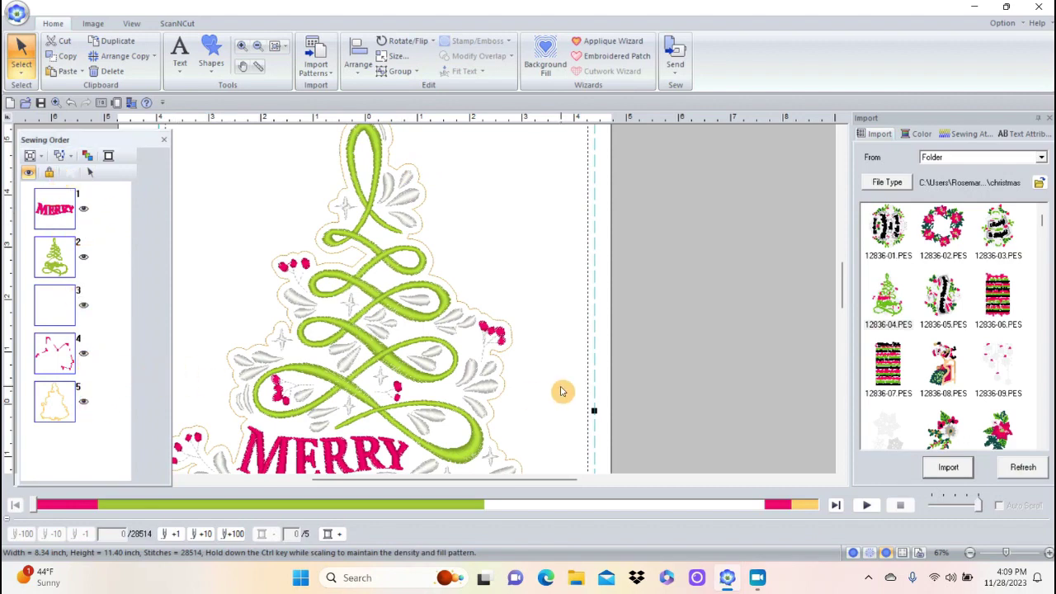
pyautogui.click(662, 355)
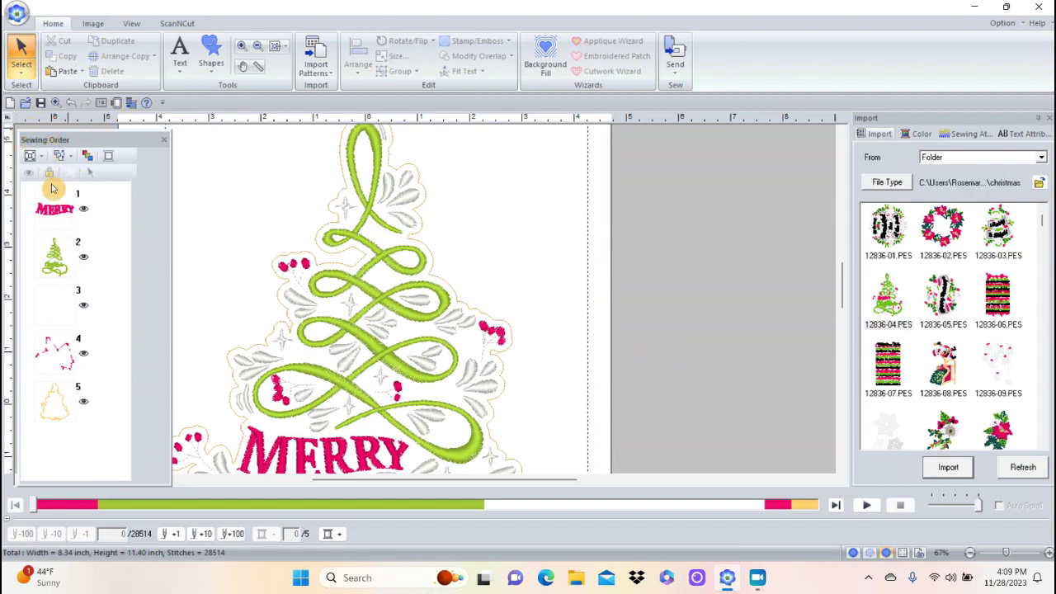
pyautogui.click(64, 415)
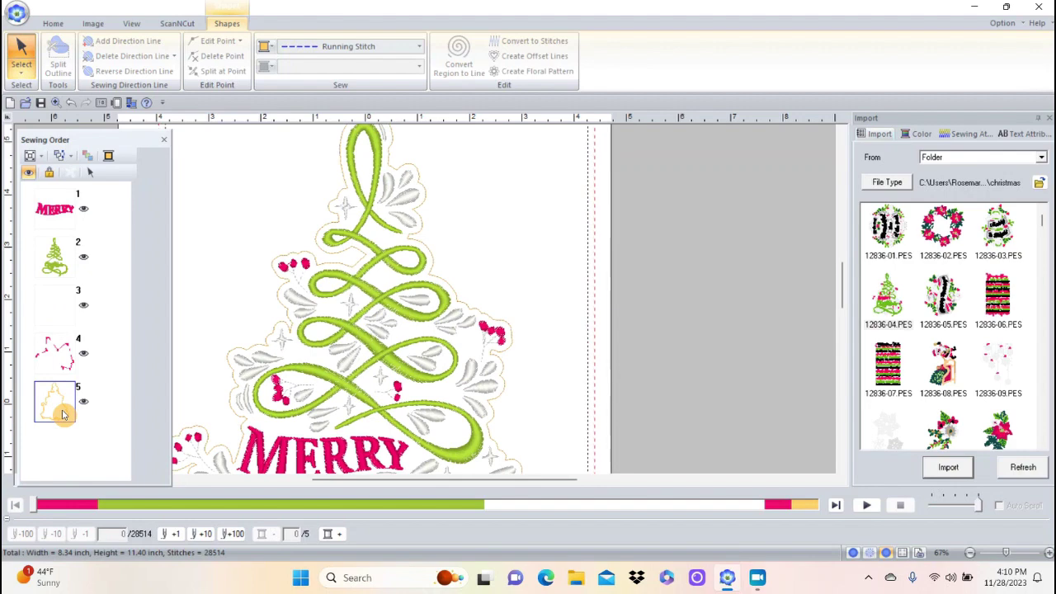
pyautogui.moveTo(64, 415); pyautogui.dragTo(52, 187)
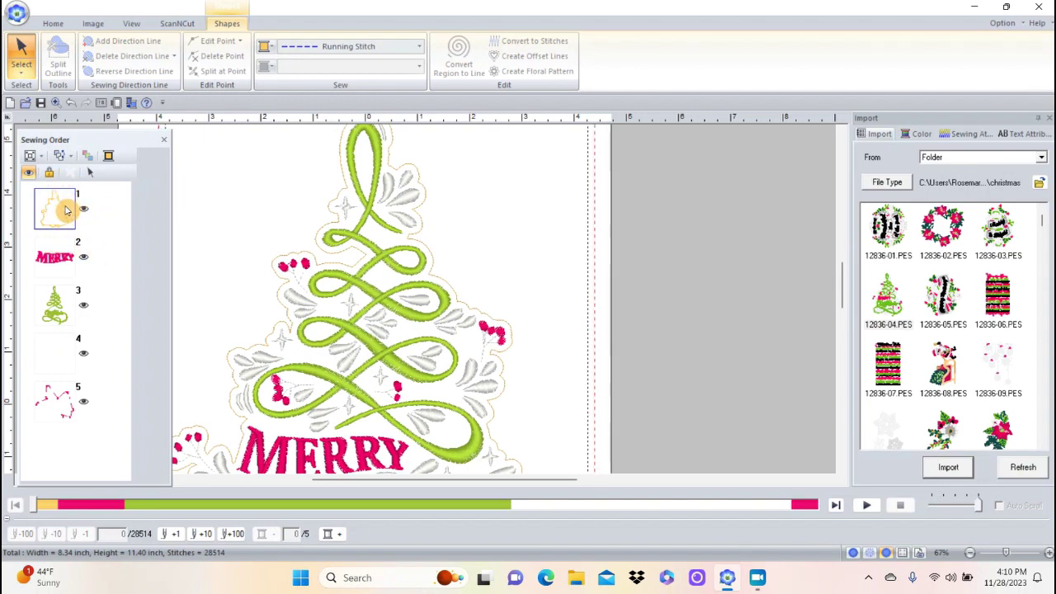
# Step: Select the outline object from the sewing order, and set its line to Not Sewn and its region to Net Fill Stitch
pyautogui.click(59, 213)
pyautogui.rightClick(60, 214)
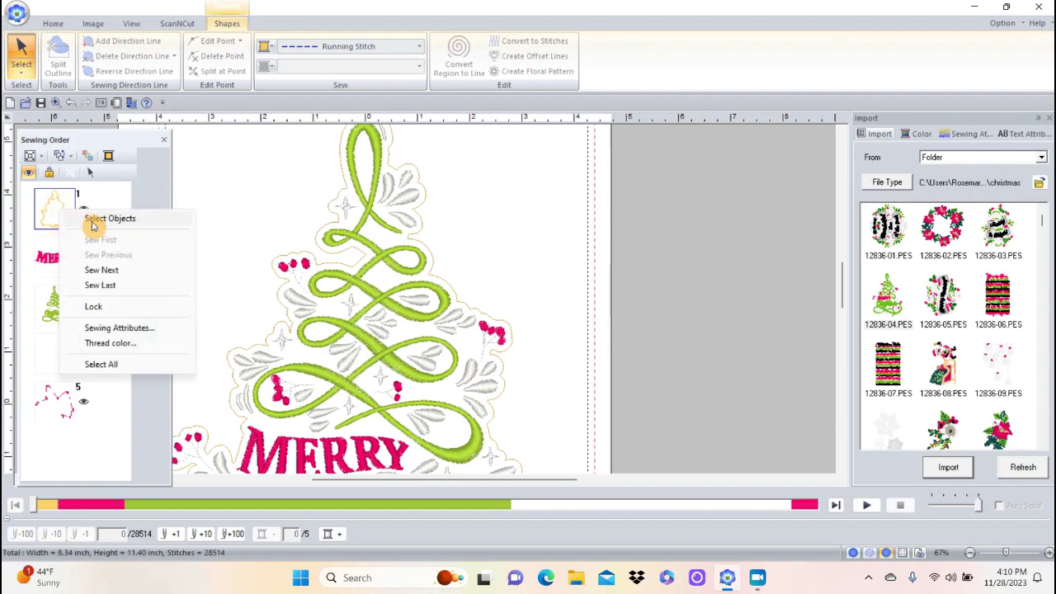
pyautogui.click(46, 207)
pyautogui.click(90, 172)
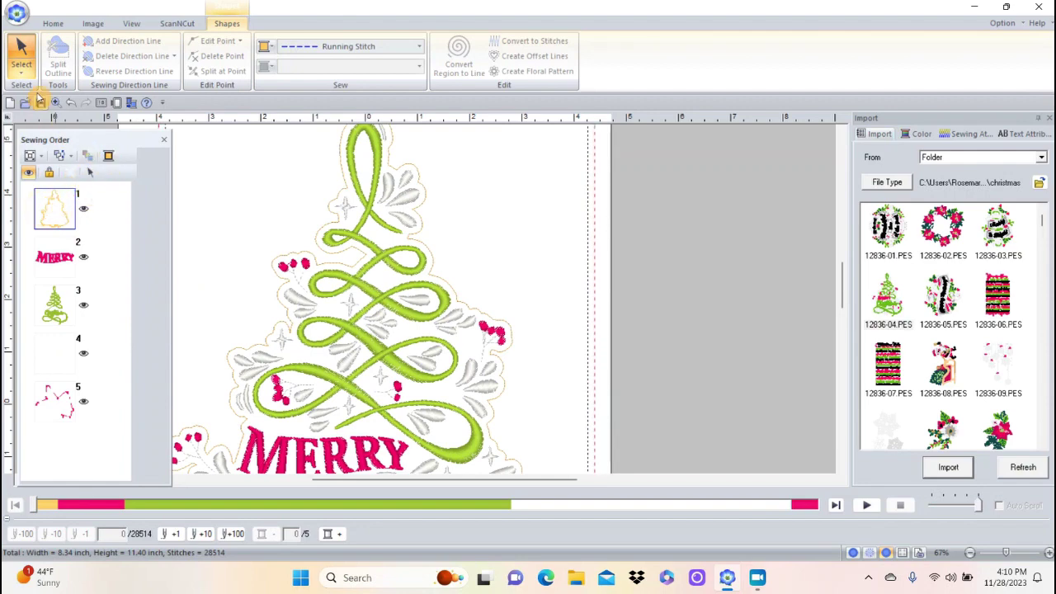
pyautogui.click(89, 171)
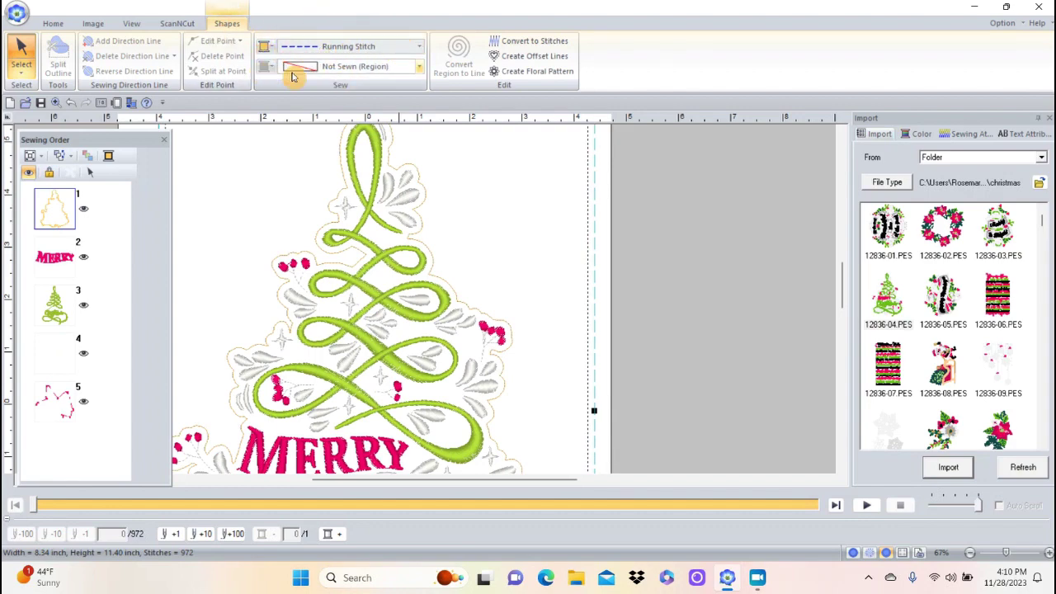
pyautogui.click(419, 48)
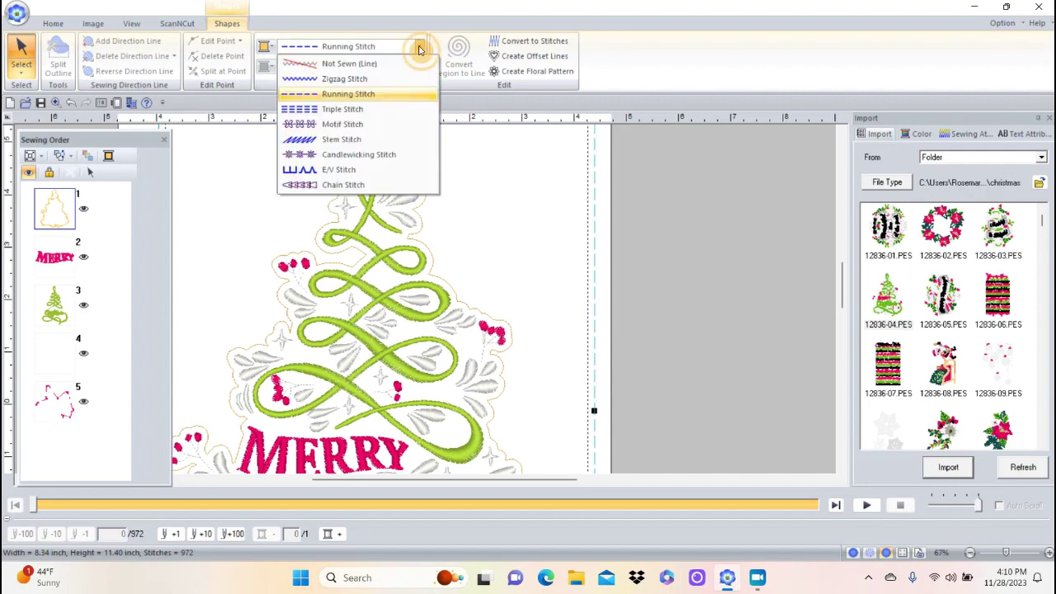
pyautogui.click(364, 66)
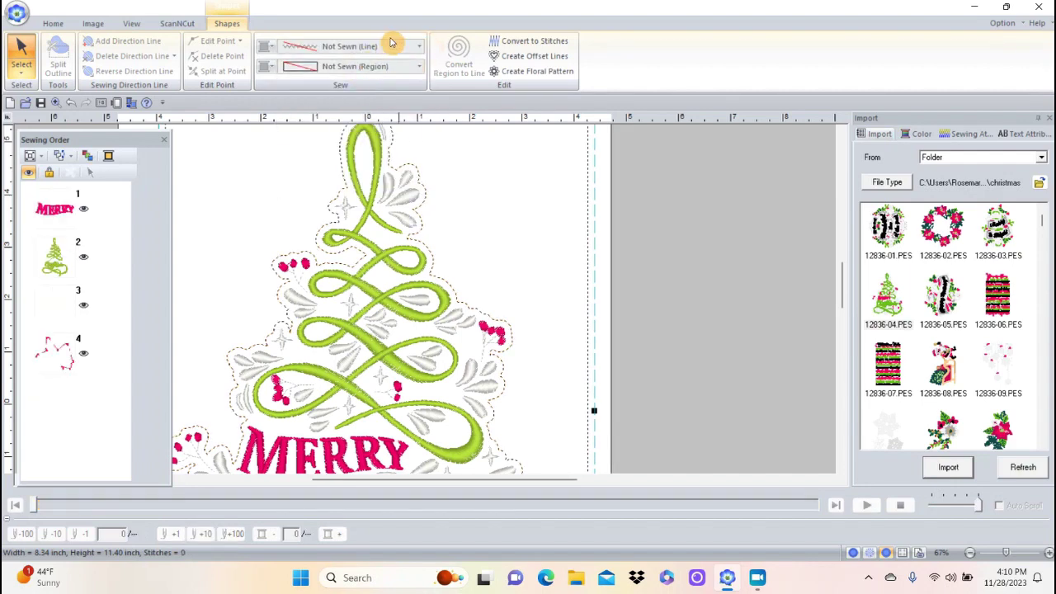
pyautogui.click(419, 68)
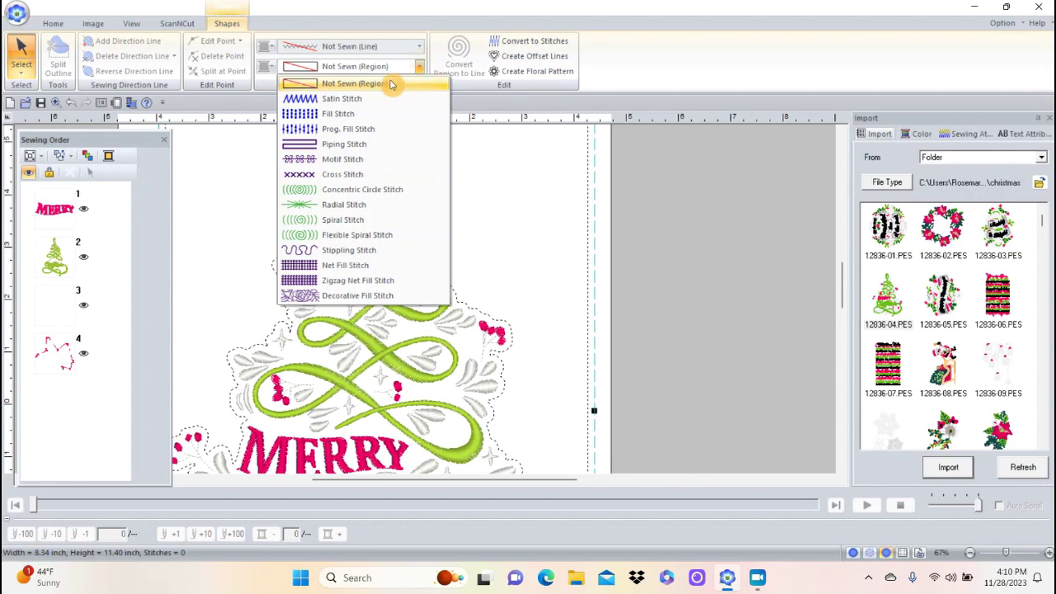
pyautogui.click(344, 266)
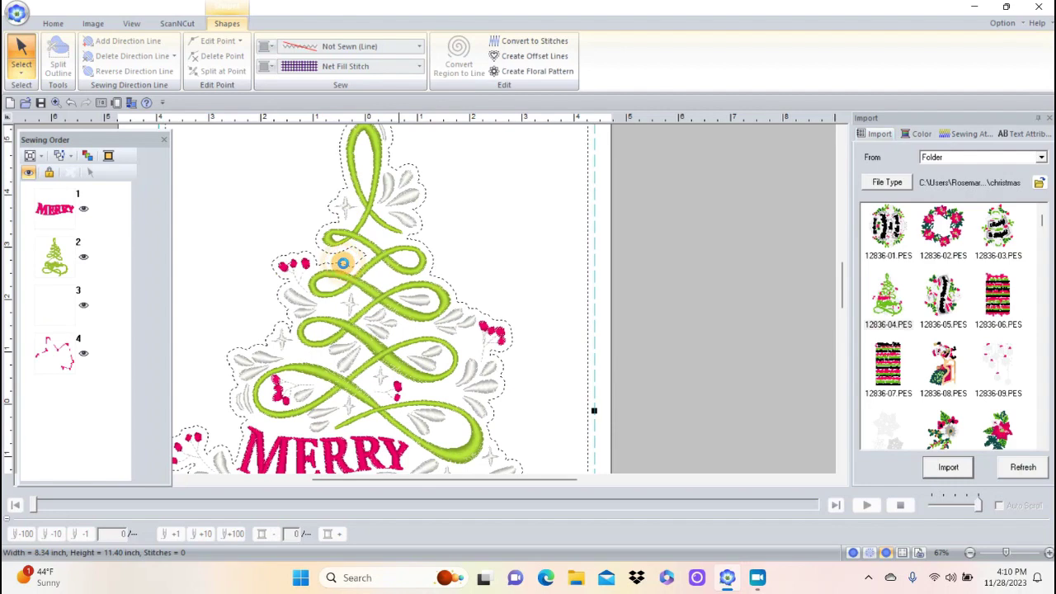
# Step: Copy the net-fill tree shape, paste a duplicate, and move the duplicate directly after the original in the sewing order
pyautogui.click(345, 267)
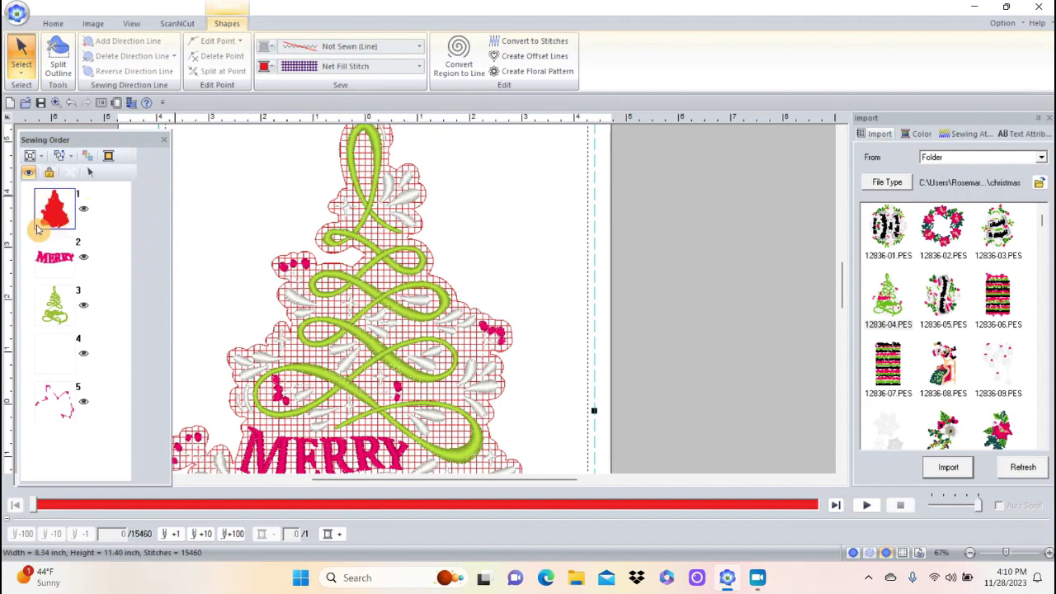
pyautogui.rightClick(373, 235)
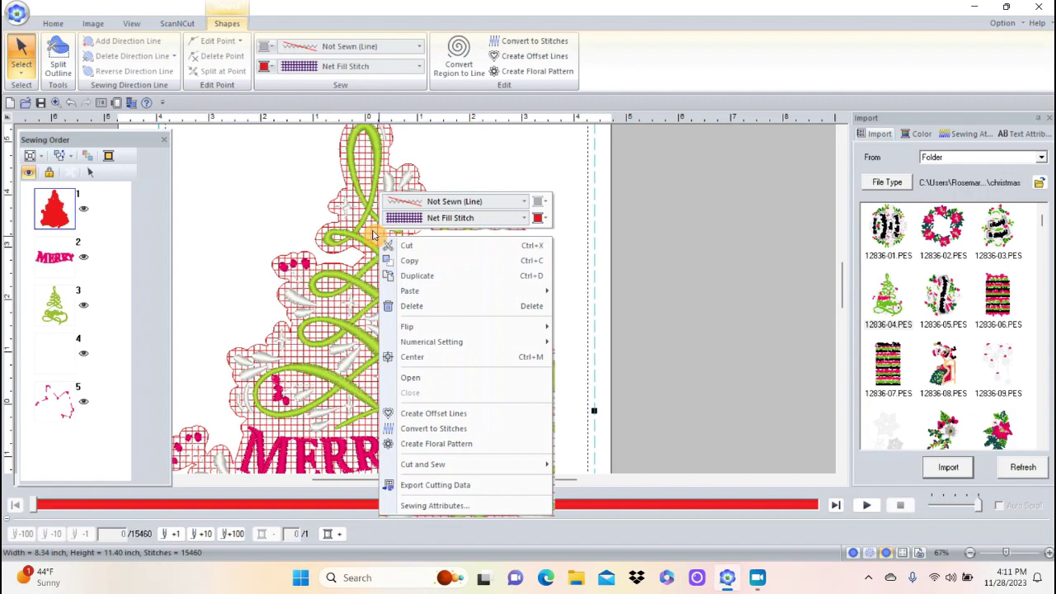
pyautogui.click(412, 264)
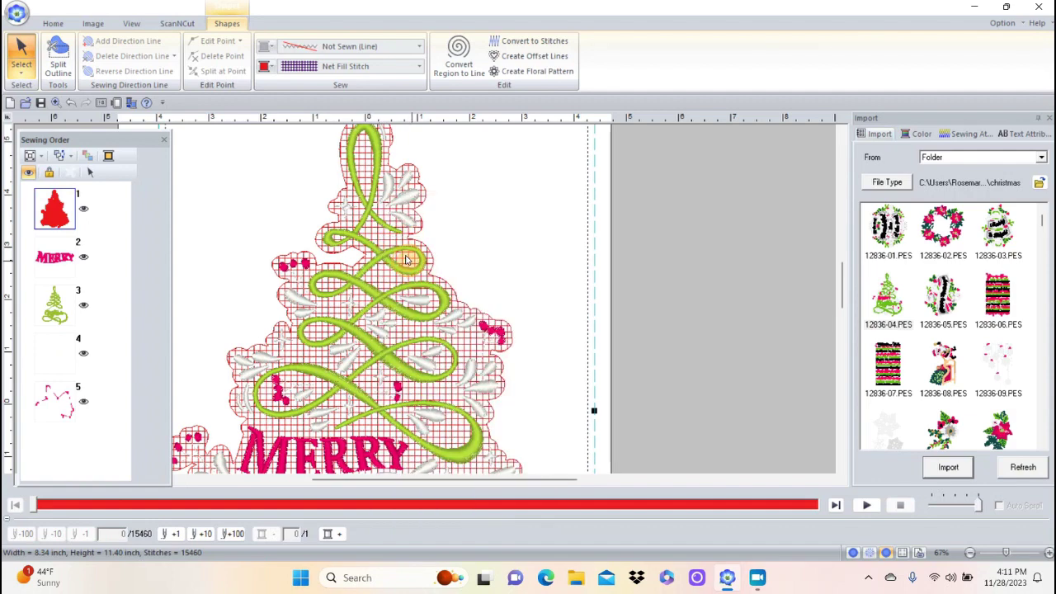
pyautogui.click(302, 208)
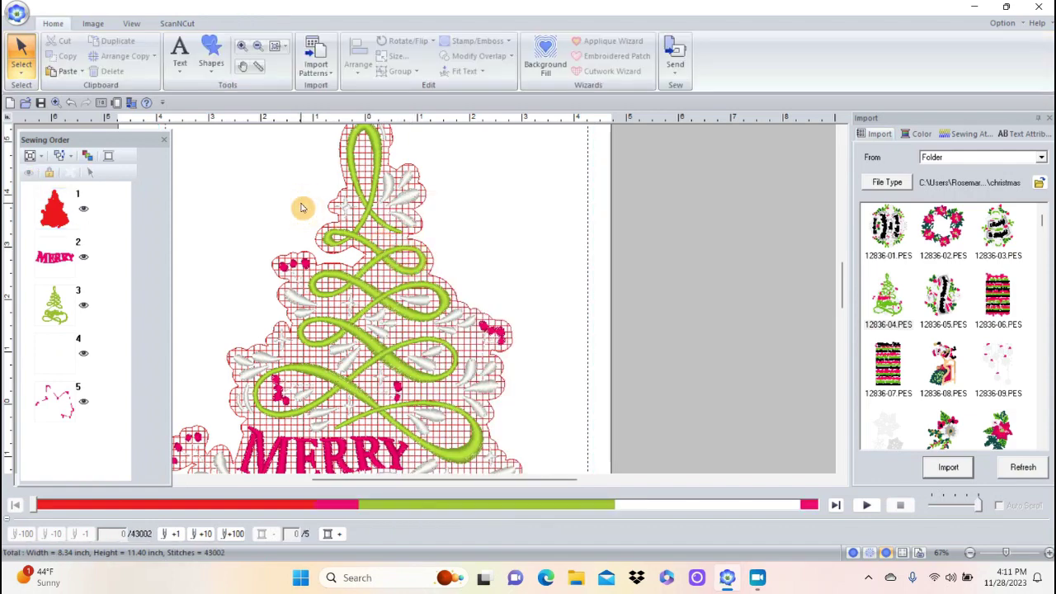
pyautogui.rightClick(302, 208)
pyautogui.click(331, 214)
pyautogui.click(386, 311)
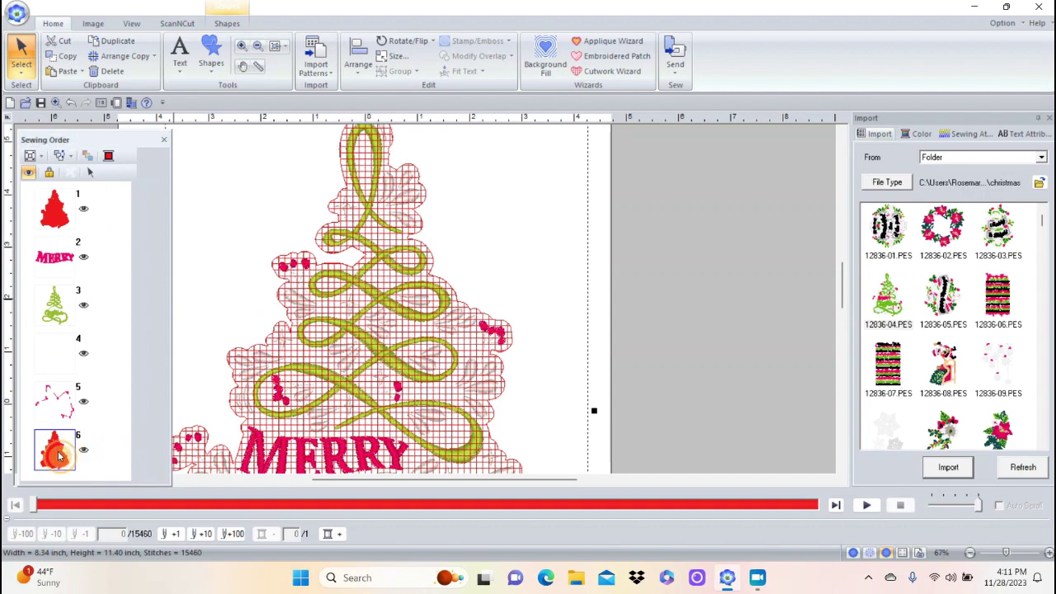
pyautogui.moveTo(59, 457); pyautogui.dragTo(60, 252)
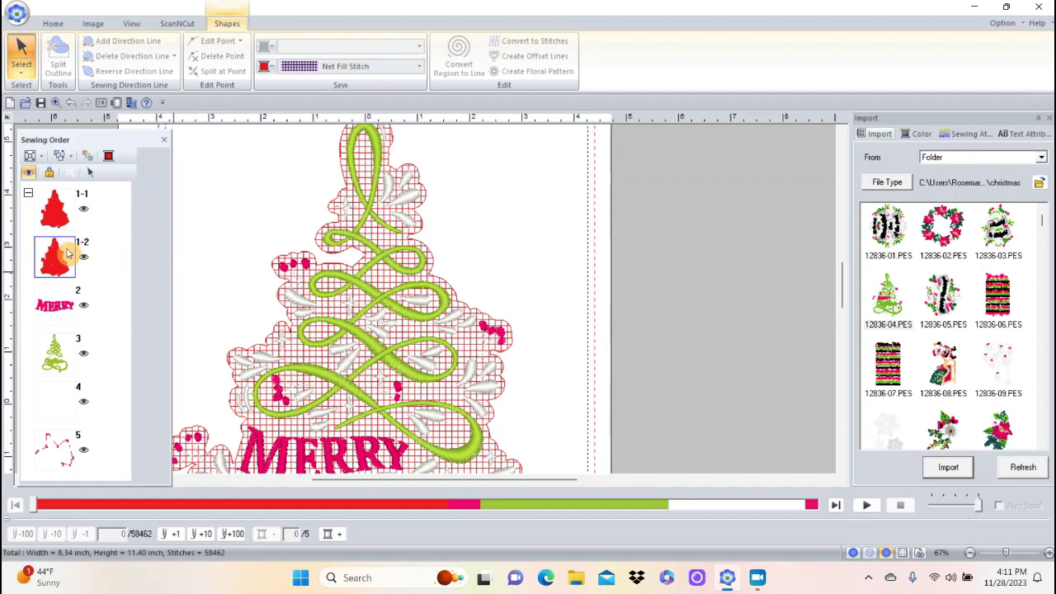
# Step: Select the duplicate net-fill shape and set its spacing to 0.16 inch and its direction to 51 degrees
pyautogui.click(89, 172)
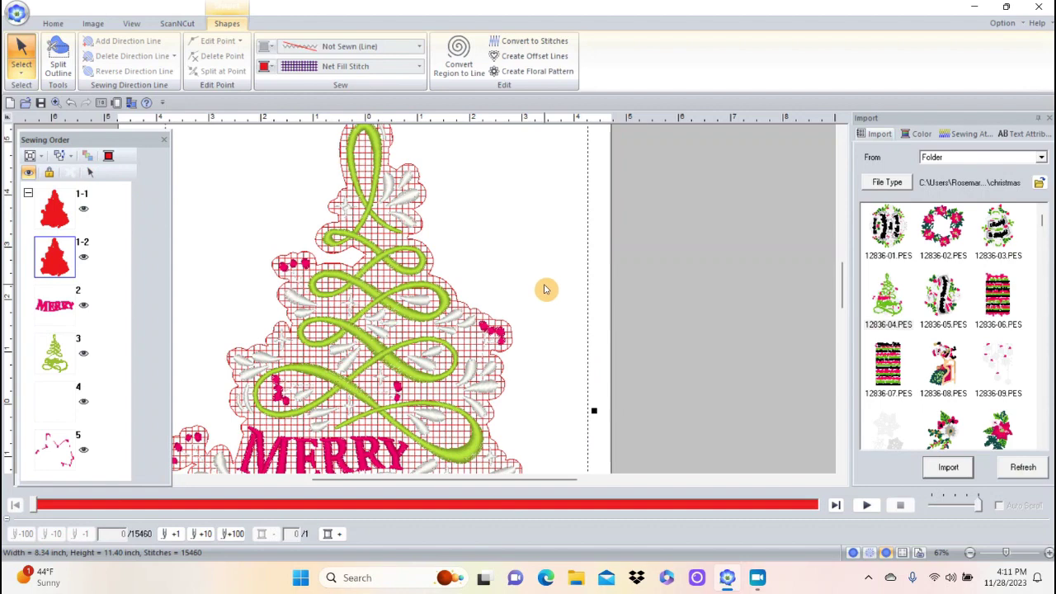
pyautogui.click(960, 136)
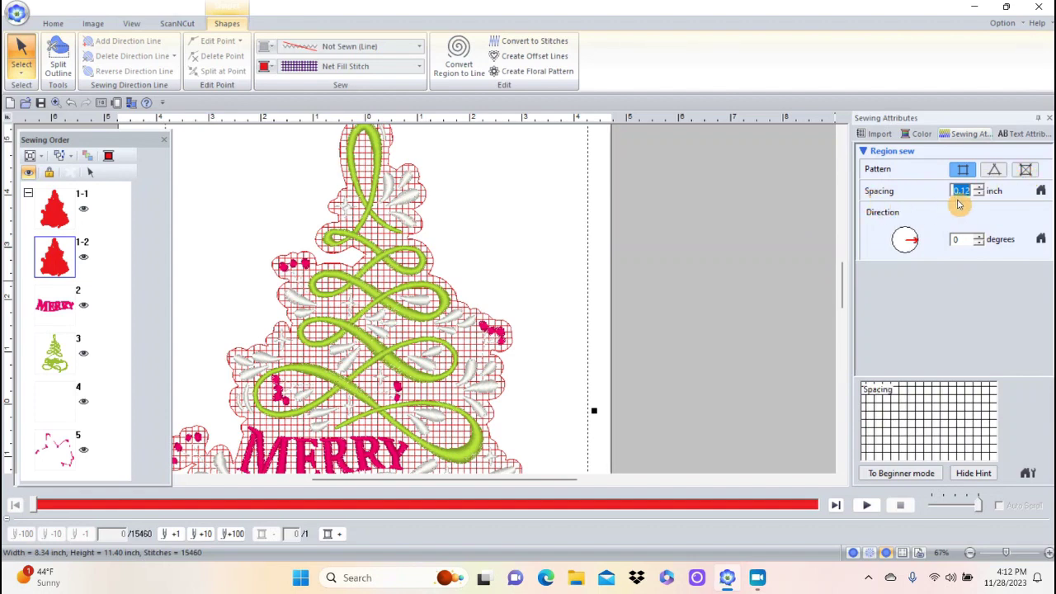
pyautogui.click(980, 189)
pyautogui.click(980, 189)
pyautogui.click(979, 189)
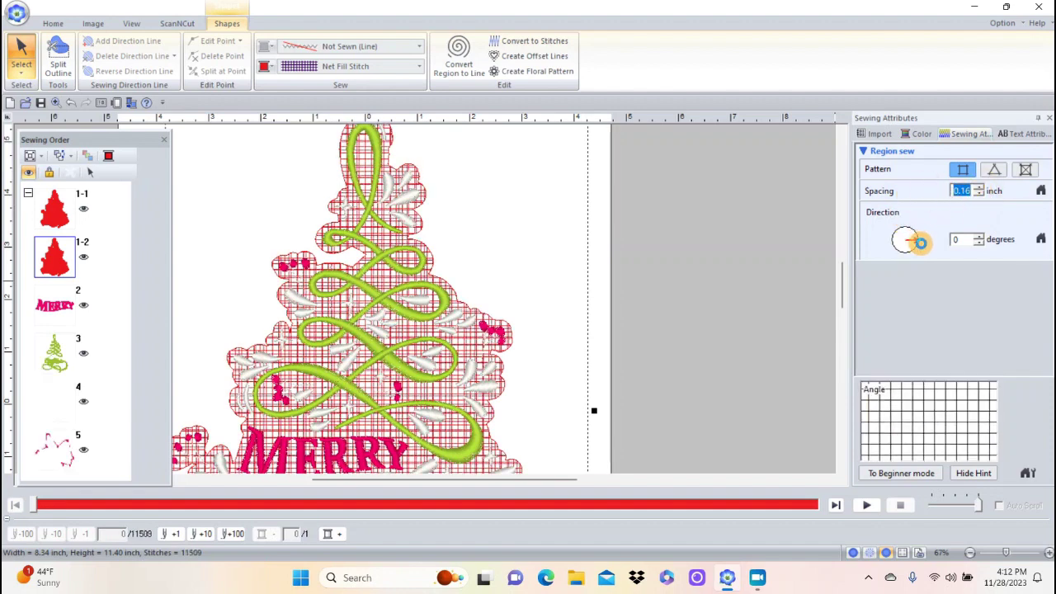
pyautogui.moveTo(920, 242)
pyautogui.mouseDown()
pyautogui.moveTo(921, 230)
pyautogui.moveTo(914, 264)
pyautogui.moveTo(915, 243)
pyautogui.mouseUp()
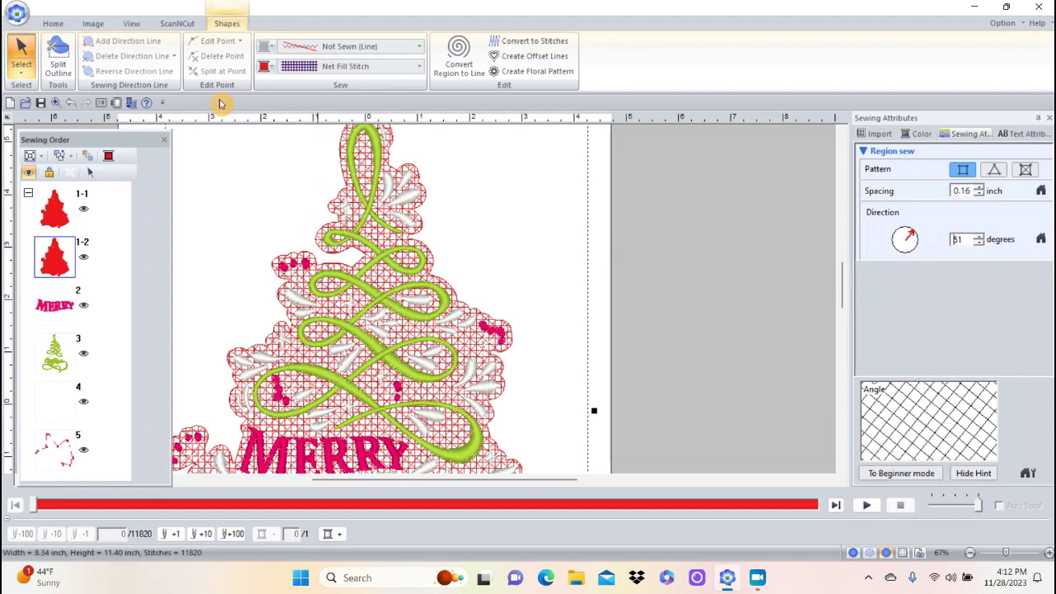
# Step: Examine the two overlapping net-fill layers up close in the middle of the tree, and return to the whole-page view
pyautogui.click(56, 23)
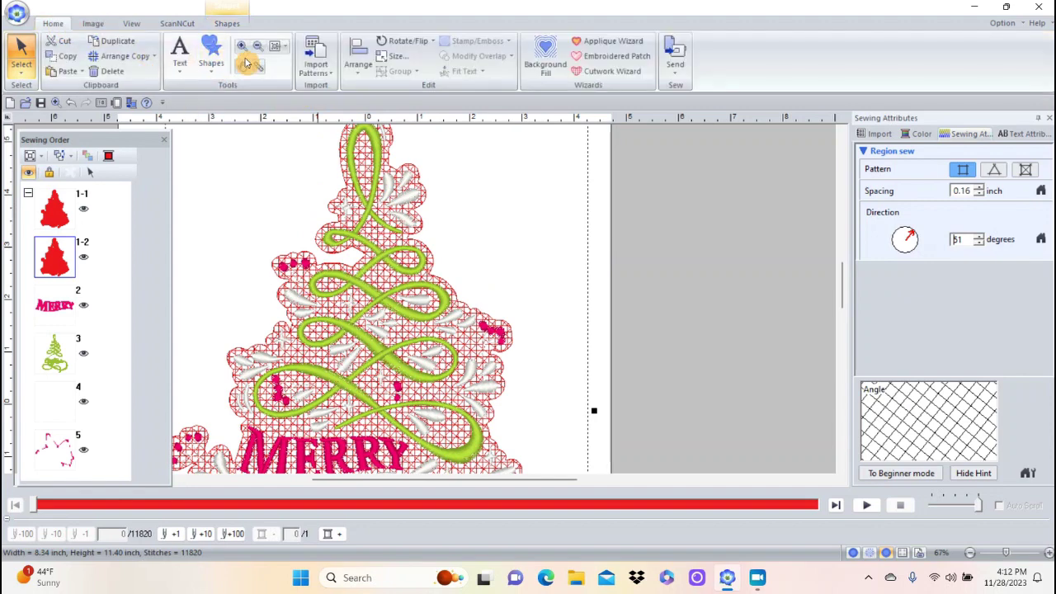
pyautogui.click(241, 45)
pyautogui.moveTo(258, 212); pyautogui.dragTo(504, 350)
pyautogui.click(448, 329)
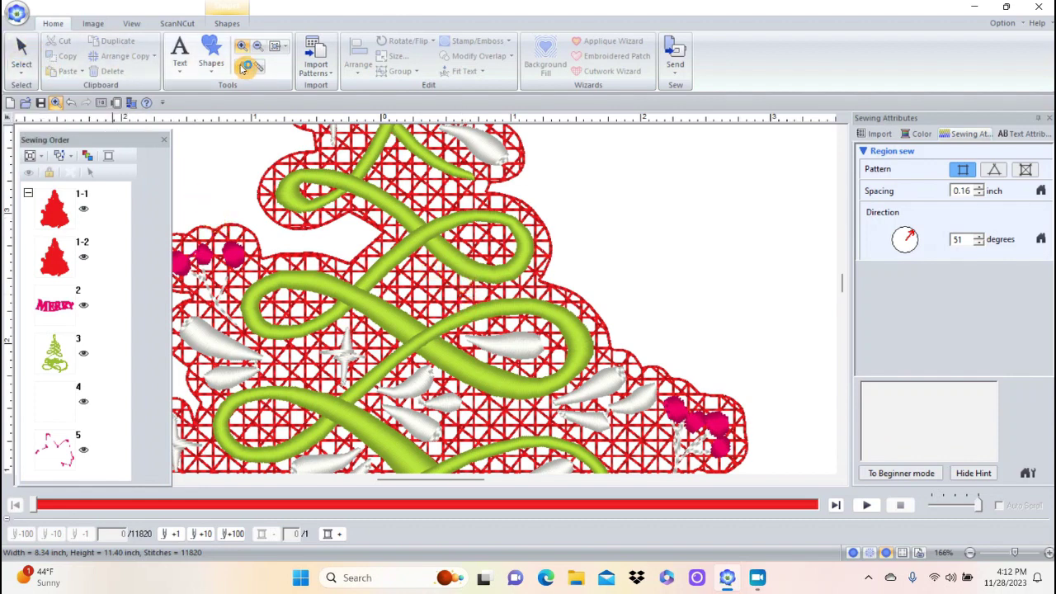
pyautogui.click(276, 49)
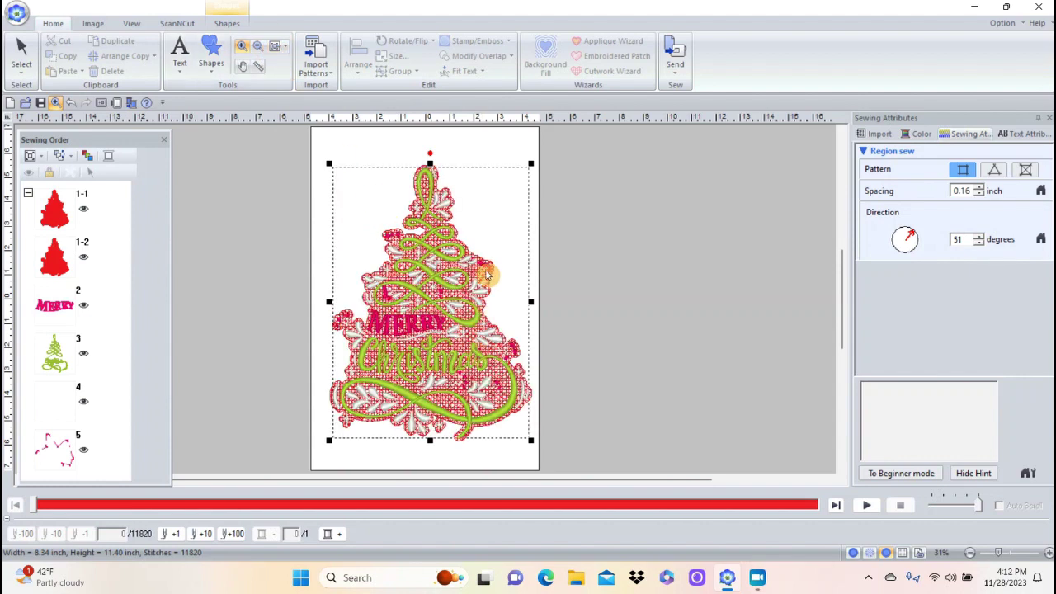
# Step: Select both net-fill shapes in the sewing order and change their region colour to pink
pyautogui.click(54, 305)
pyautogui.click(68, 217)
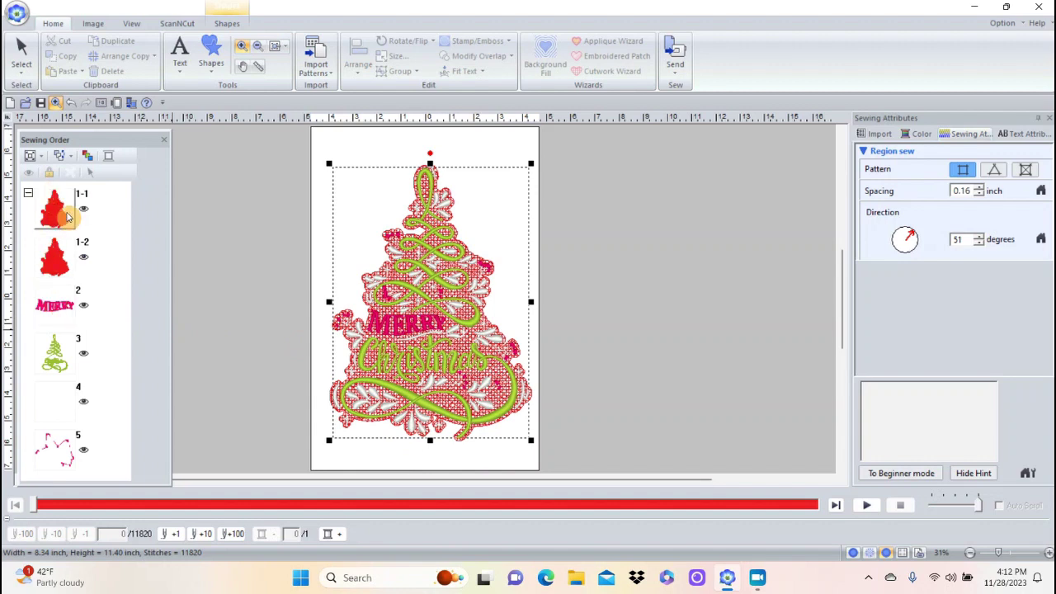
pyautogui.click(68, 217)
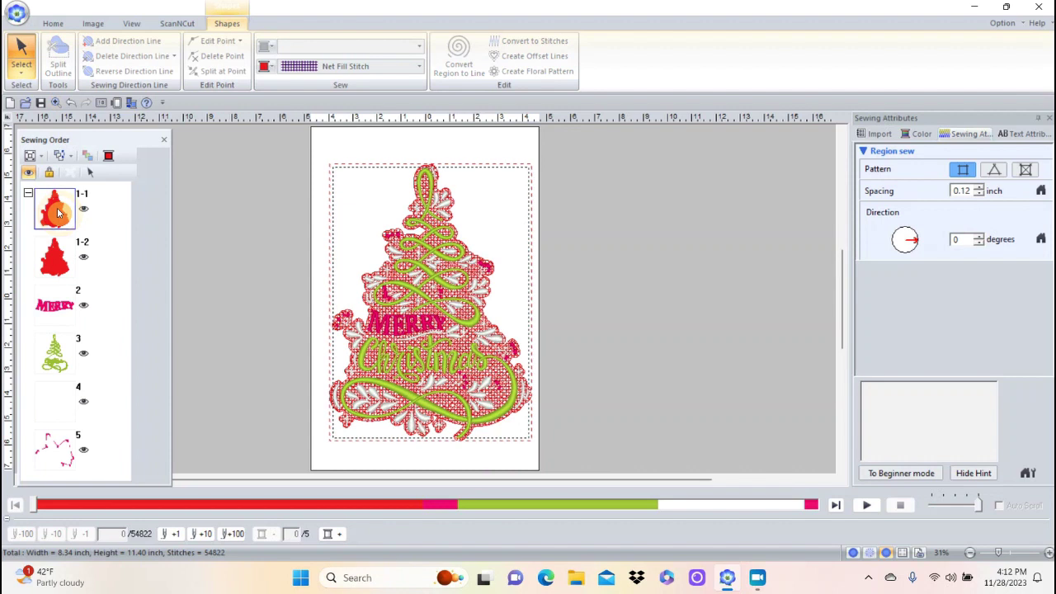
pyautogui.keyDown('ctrl'); pyautogui.click(56, 254); pyautogui.keyUp('ctrl')
pyautogui.keyDown('ctrl'); pyautogui.click(56, 254); pyautogui.keyUp('ctrl')
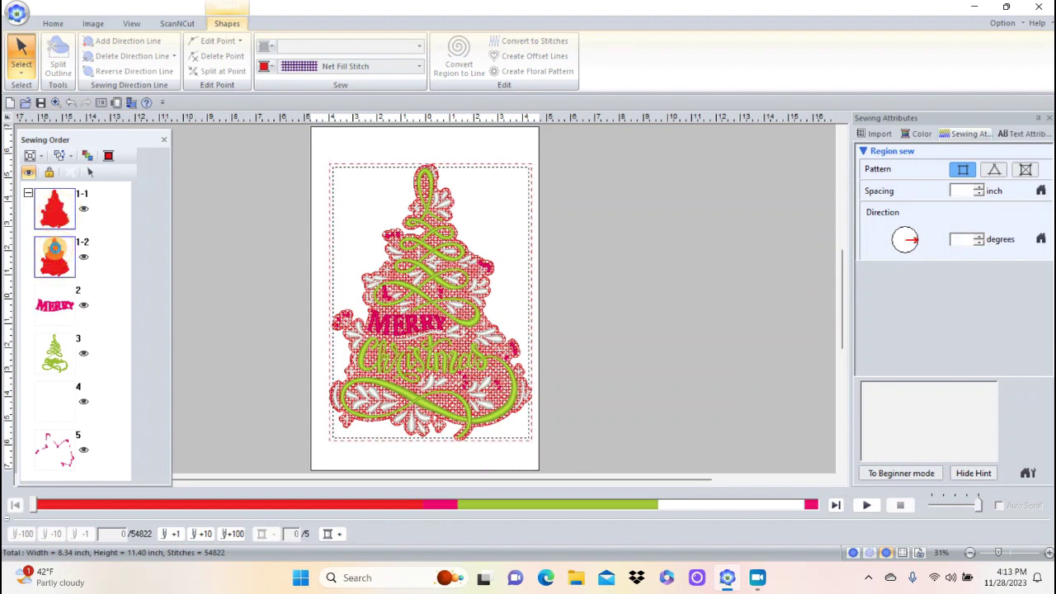
pyautogui.keyDown('ctrl'); pyautogui.click(66, 213); pyautogui.keyUp('ctrl')
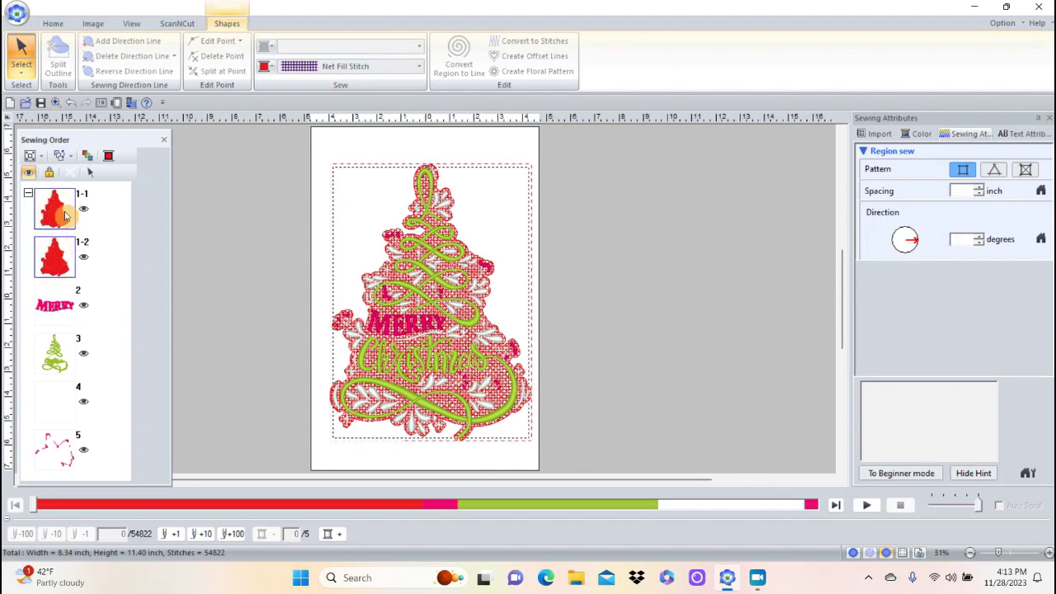
pyautogui.click(264, 67)
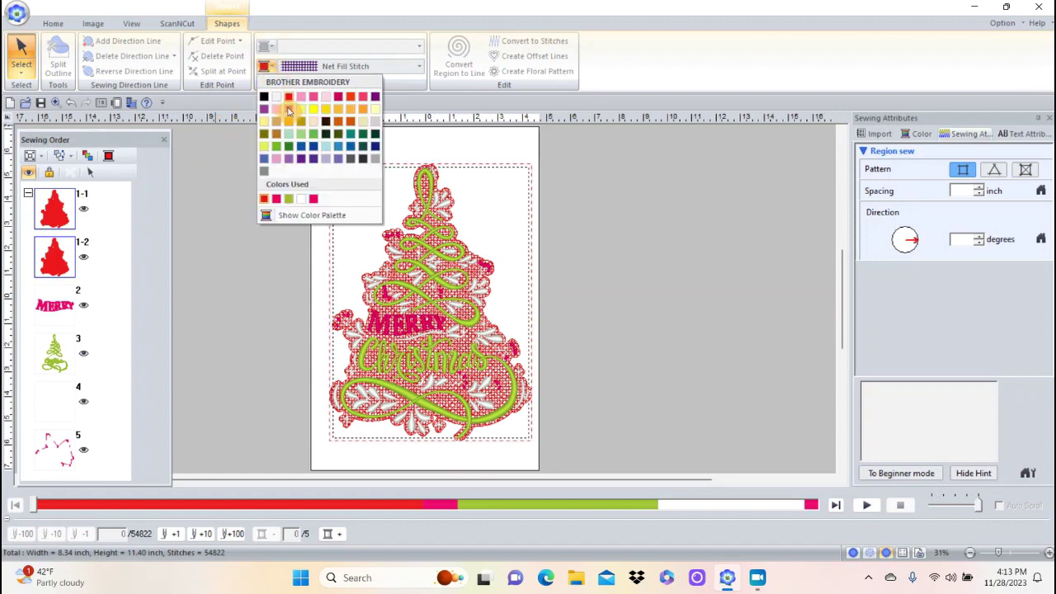
pyautogui.click(301, 97)
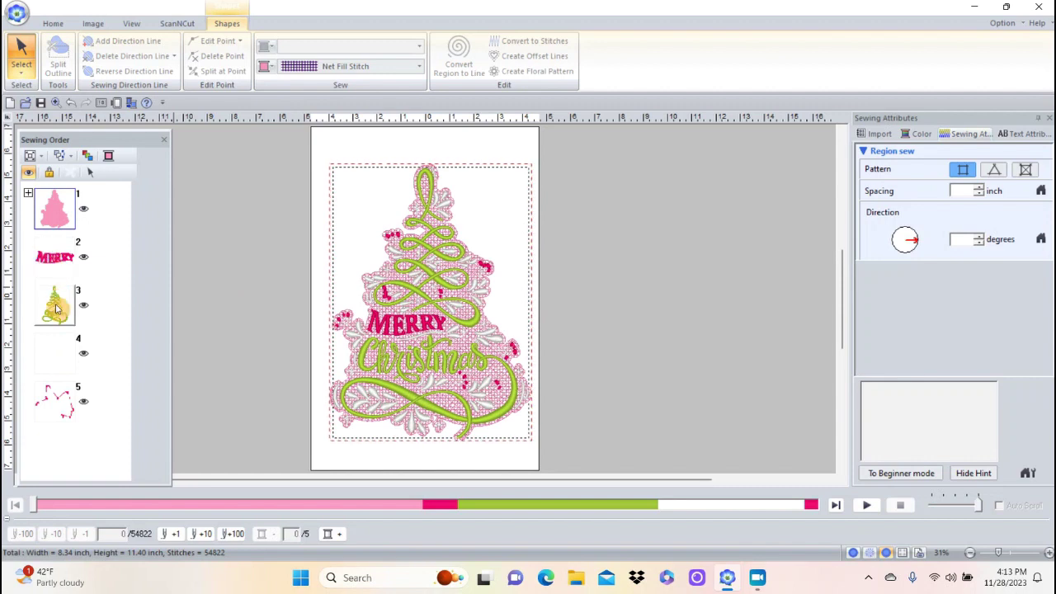
pyautogui.click(60, 357)
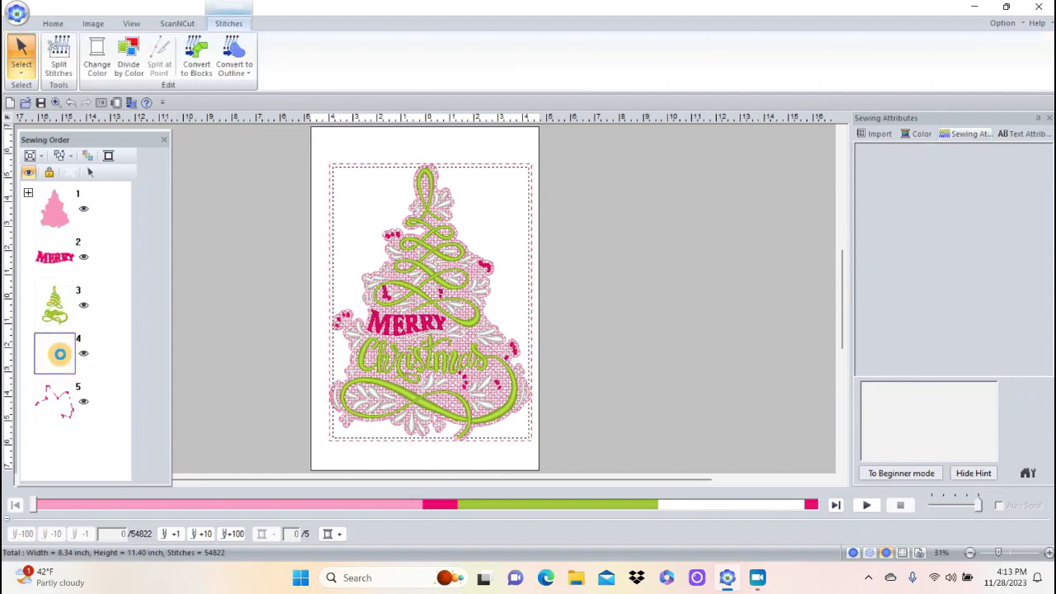
pyautogui.click(60, 356)
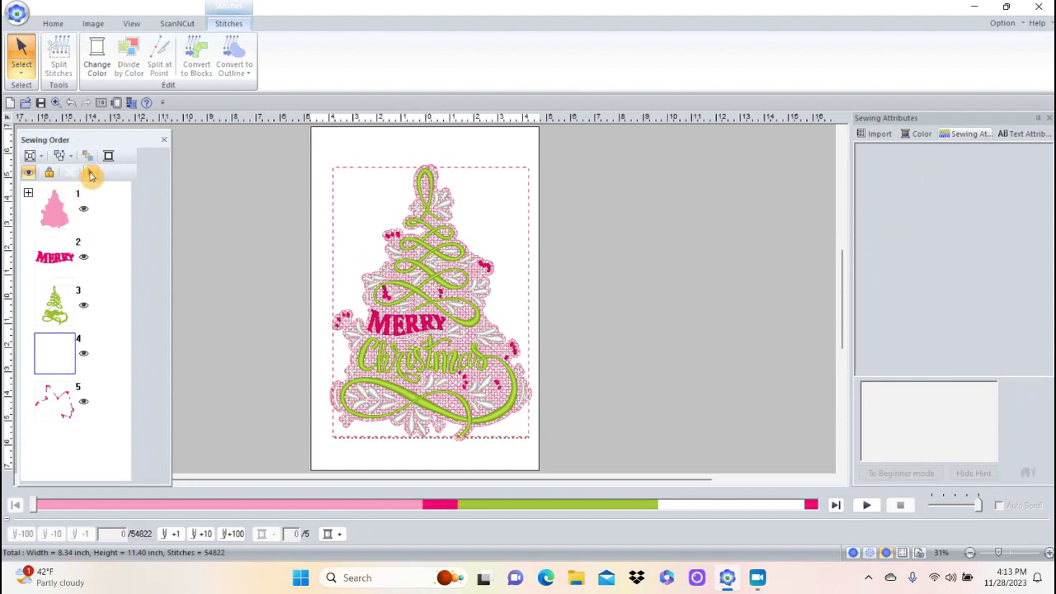
pyautogui.click(89, 172)
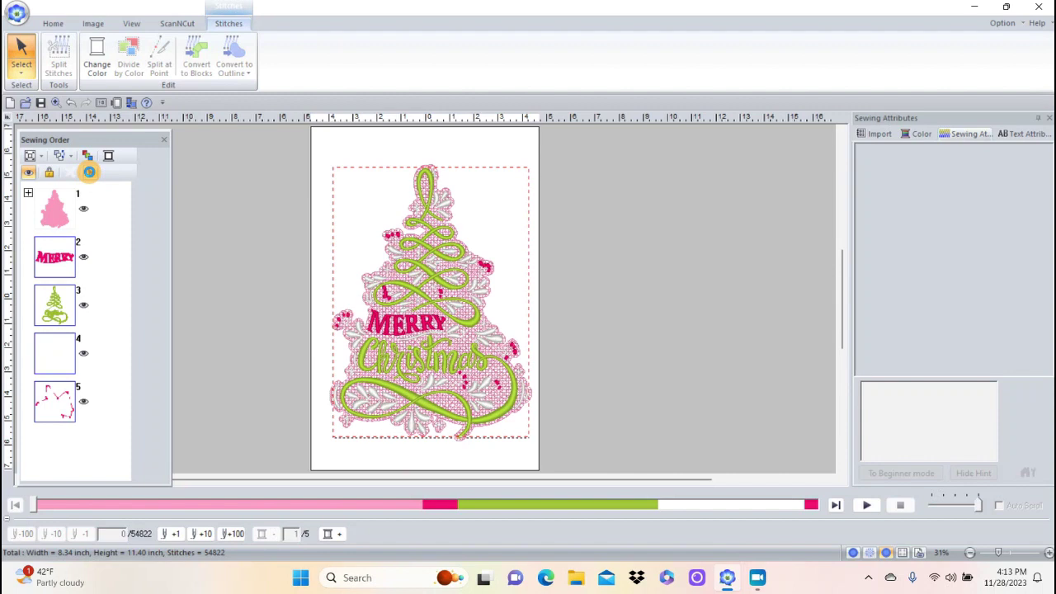
pyautogui.click(228, 299)
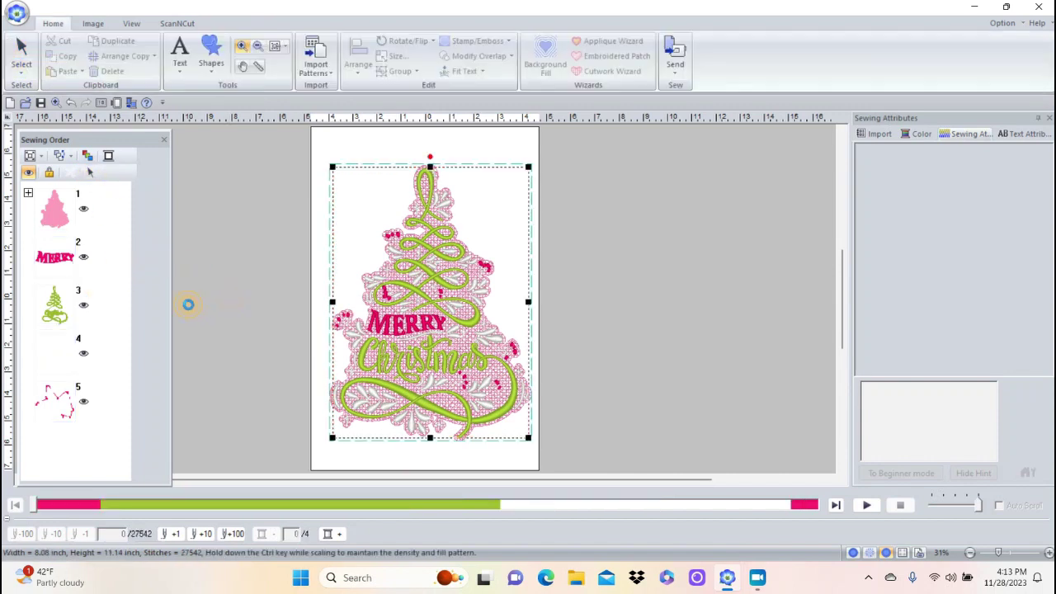
pyautogui.rightClick(228, 300)
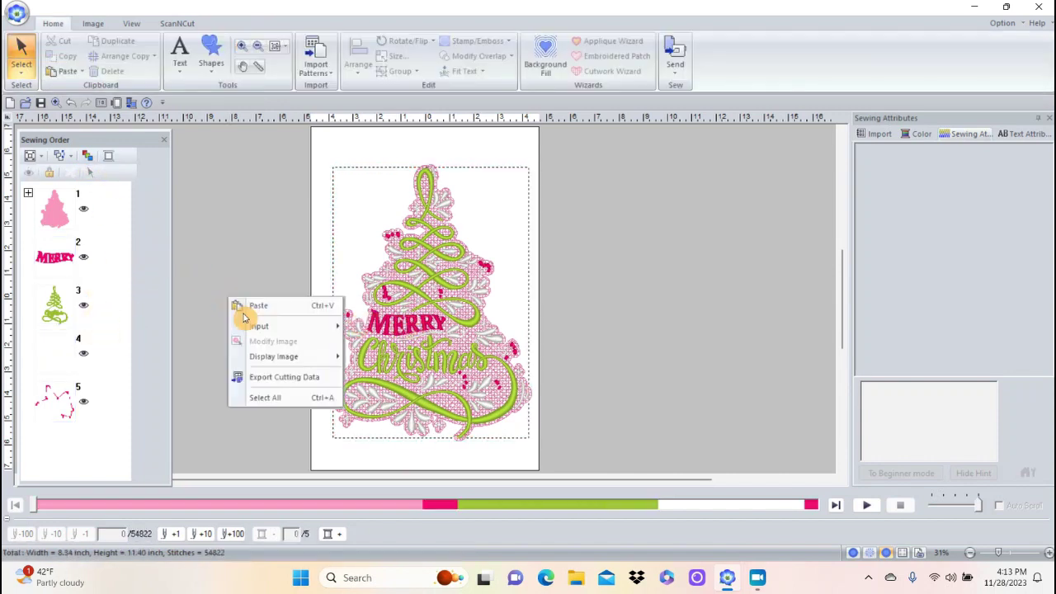
pyautogui.click(183, 278)
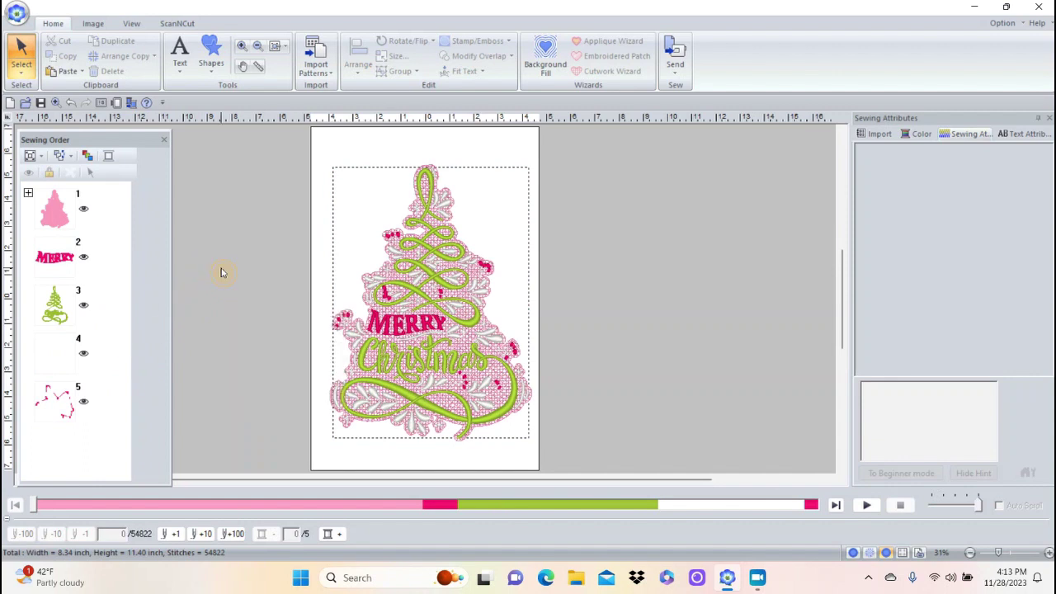
# Step: Change the white detail stitches, fourth in the sewing order, to Moss Green 515 from the BROTHER EMBROIDERY thread chart
pyautogui.click(61, 347)
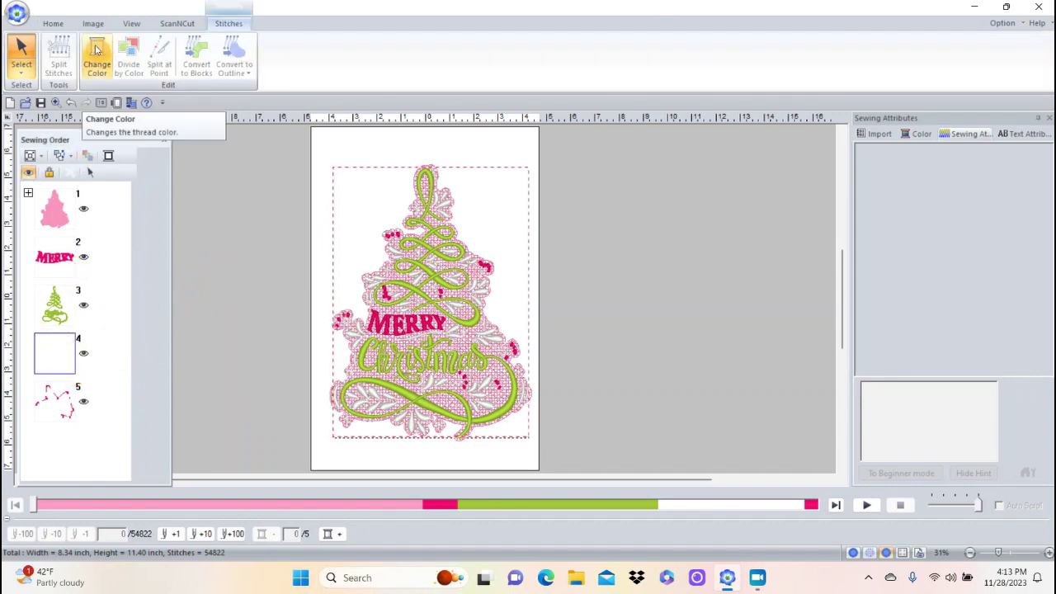
pyautogui.click(96, 49)
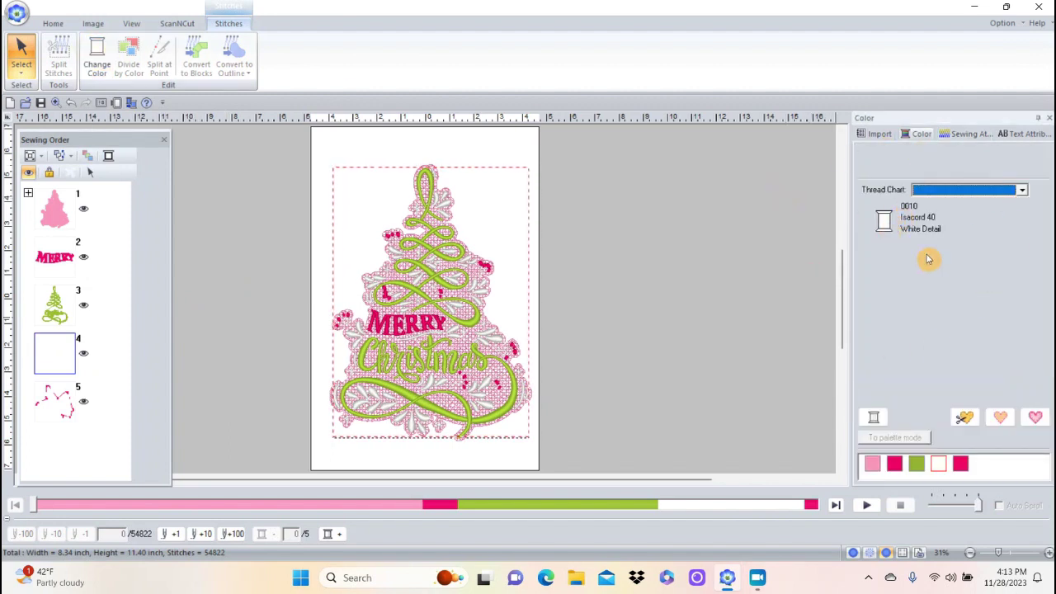
pyautogui.click(1022, 191)
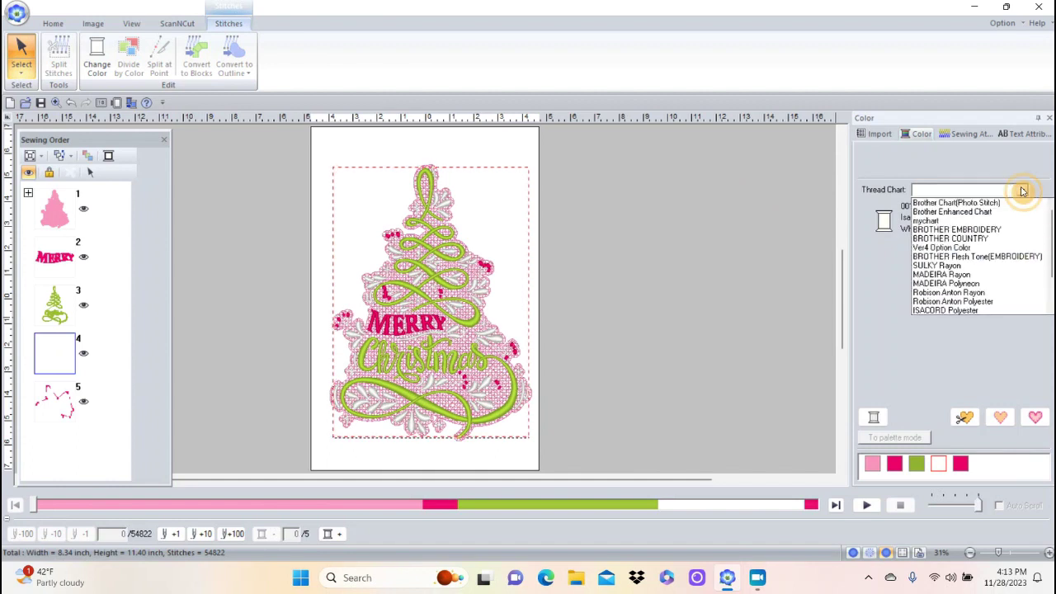
pyautogui.click(986, 230)
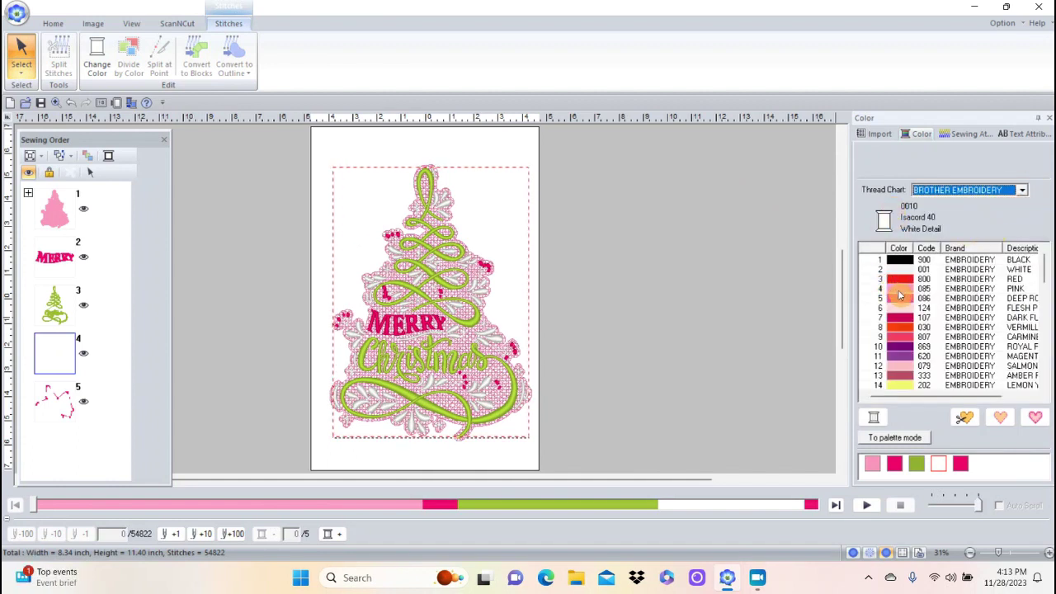
pyautogui.moveTo(1043, 281); pyautogui.dragTo(1038, 344)
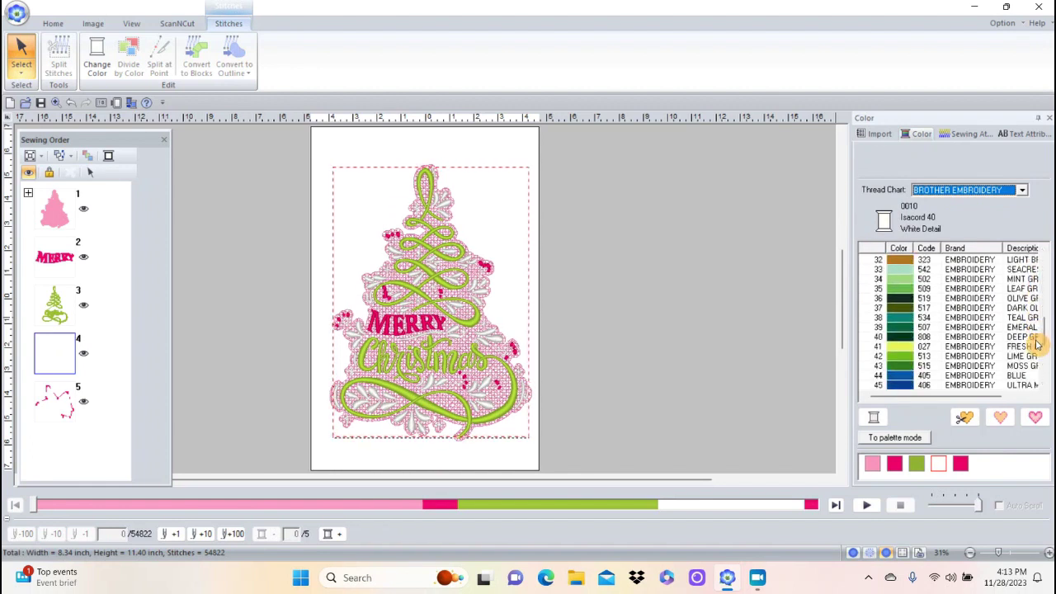
pyautogui.click(896, 365)
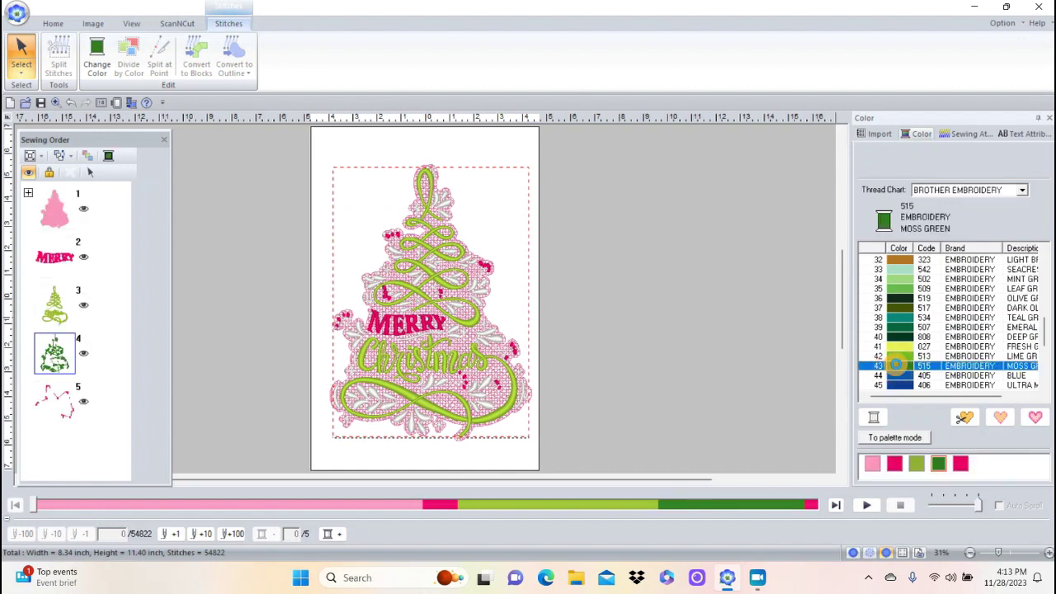